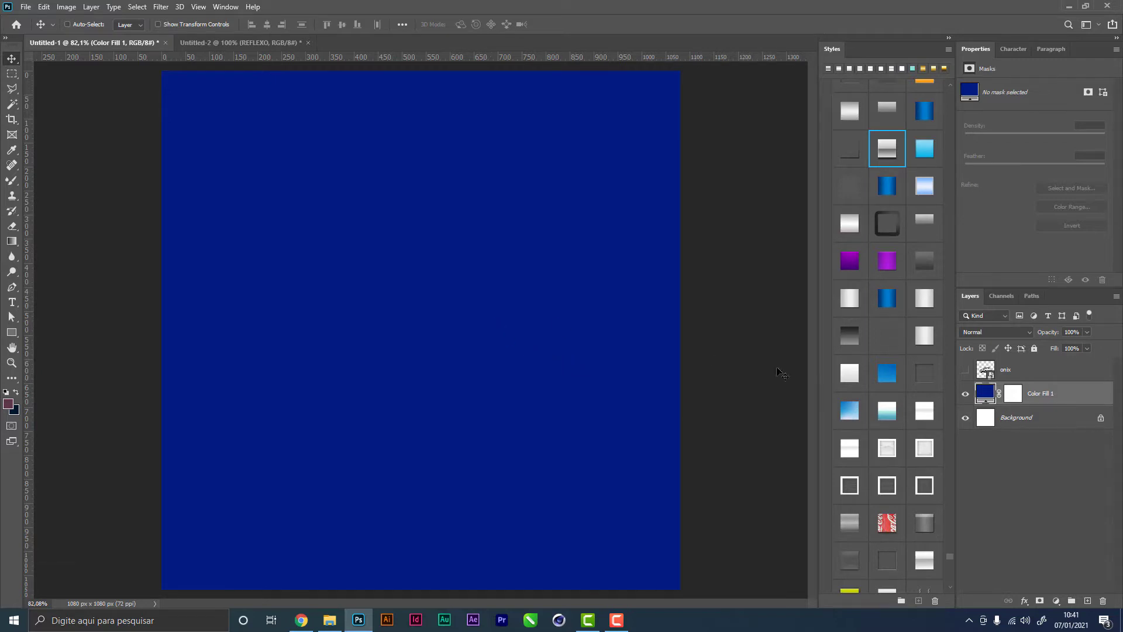
# Type 'reflexo' on the blue canvas and scale it up to about 155 pt
pyautogui.press('t')
pyautogui.click(346, 278)
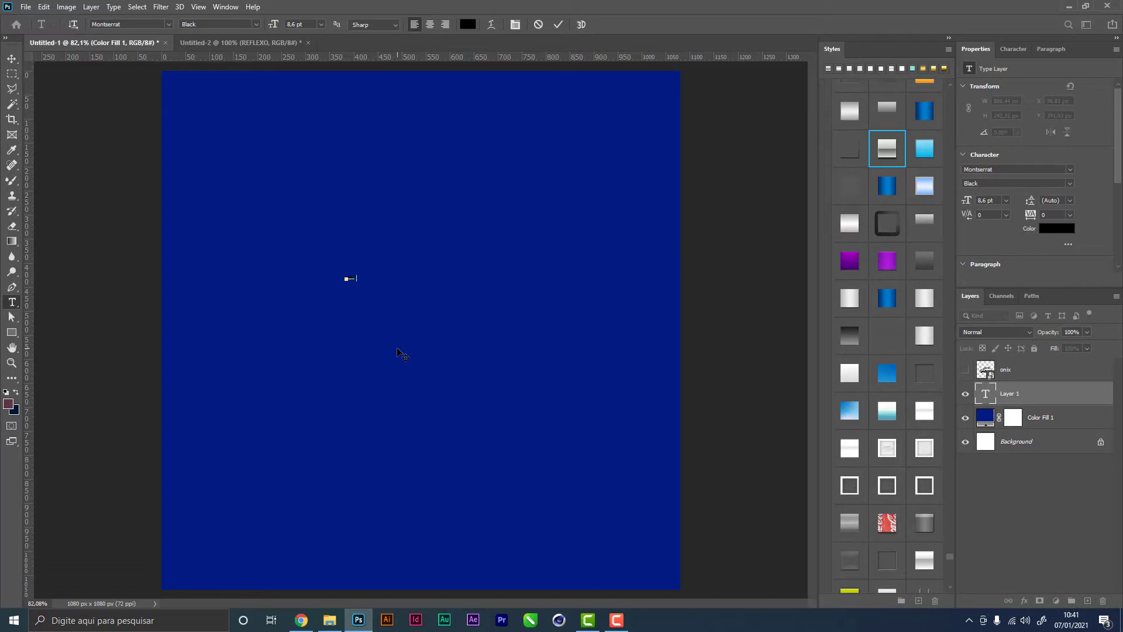
pyautogui.write('reflexo')
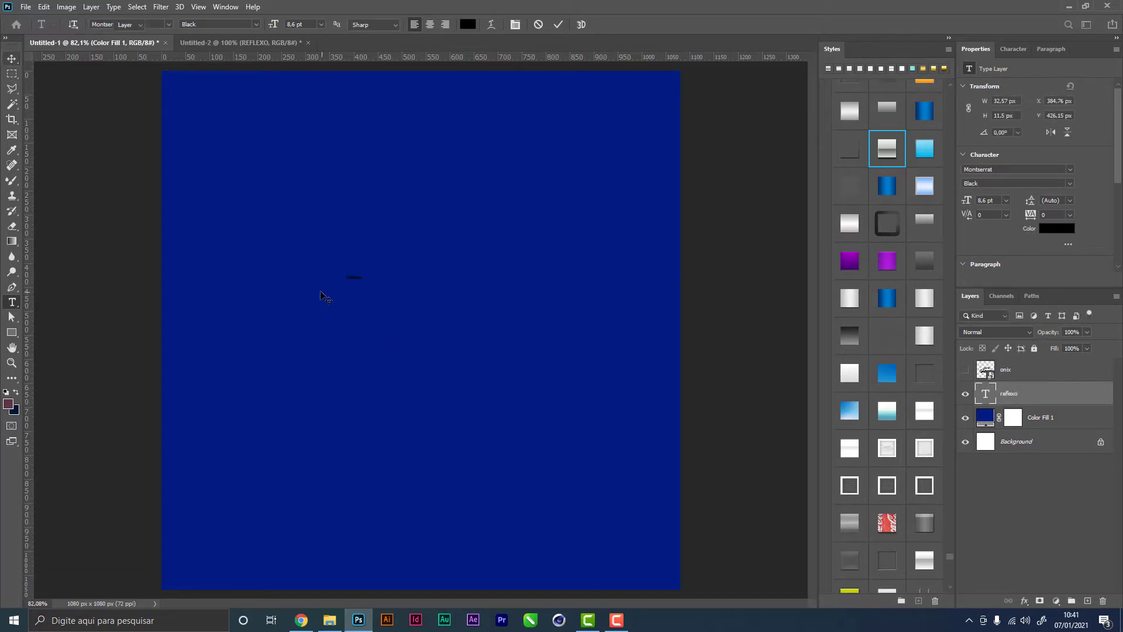
pyautogui.hotkey('ctrl', 't')
pyautogui.moveTo(368, 284)
pyautogui.mouseDown()
pyautogui.moveTo(624, 381)
pyautogui.moveTo(567, 366)
pyautogui.mouseUp()
pyautogui.press('Return')
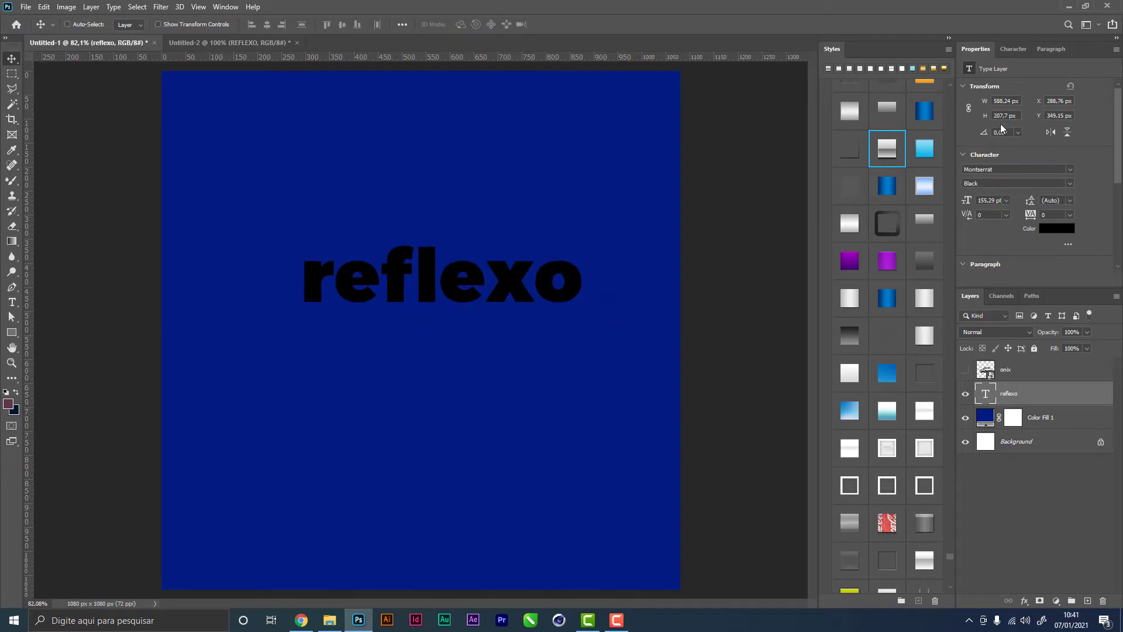
# Switch the text to All Caps and shift REFLEXO slightly left
pyautogui.click(1015, 49)
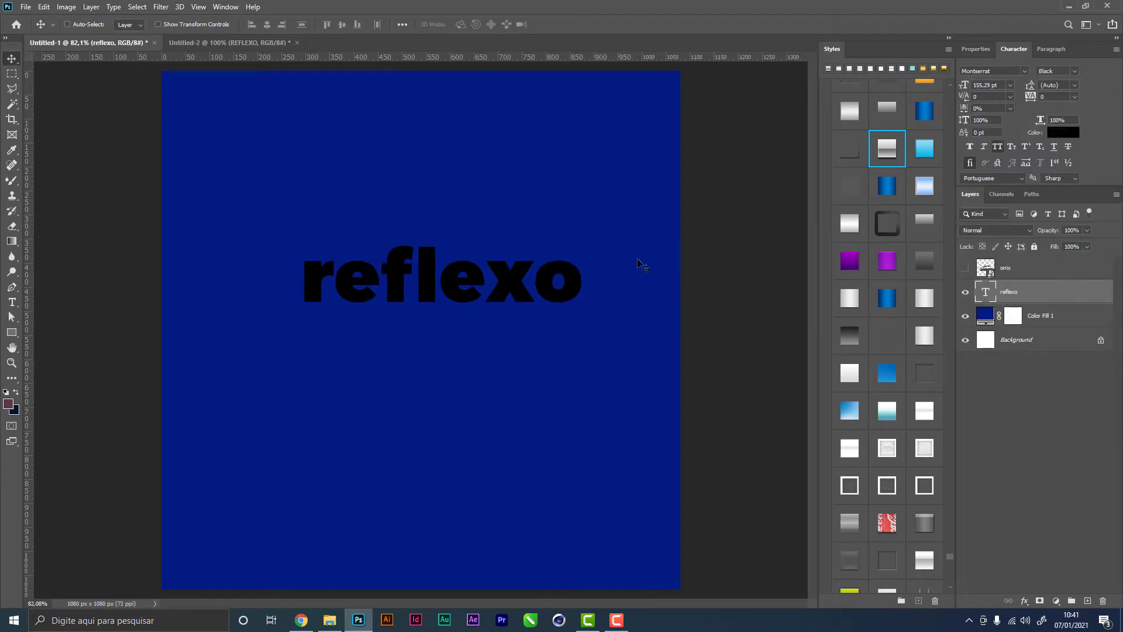
pyautogui.hotkey('ctrl', 'shift', 'k')
pyautogui.moveTo(547, 345); pyautogui.dragTo(531, 345)
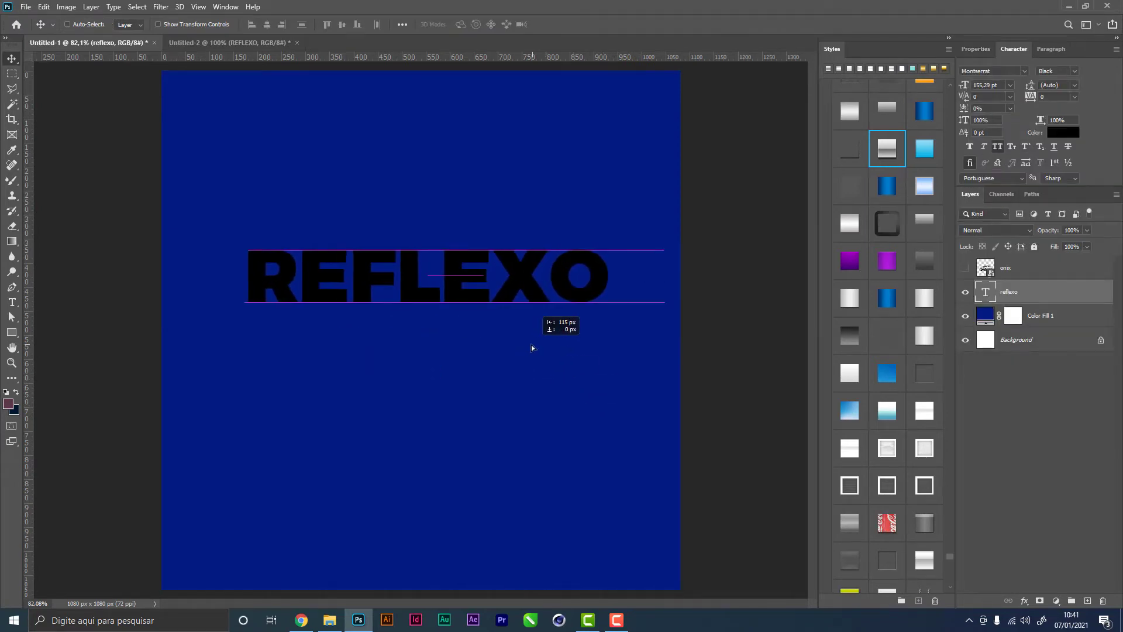
# Apply the chrome silver style to REFLEXO and nudge it slightly right
pyautogui.click(886, 149)
pyautogui.moveTo(592, 302); pyautogui.dragTo(597, 303)
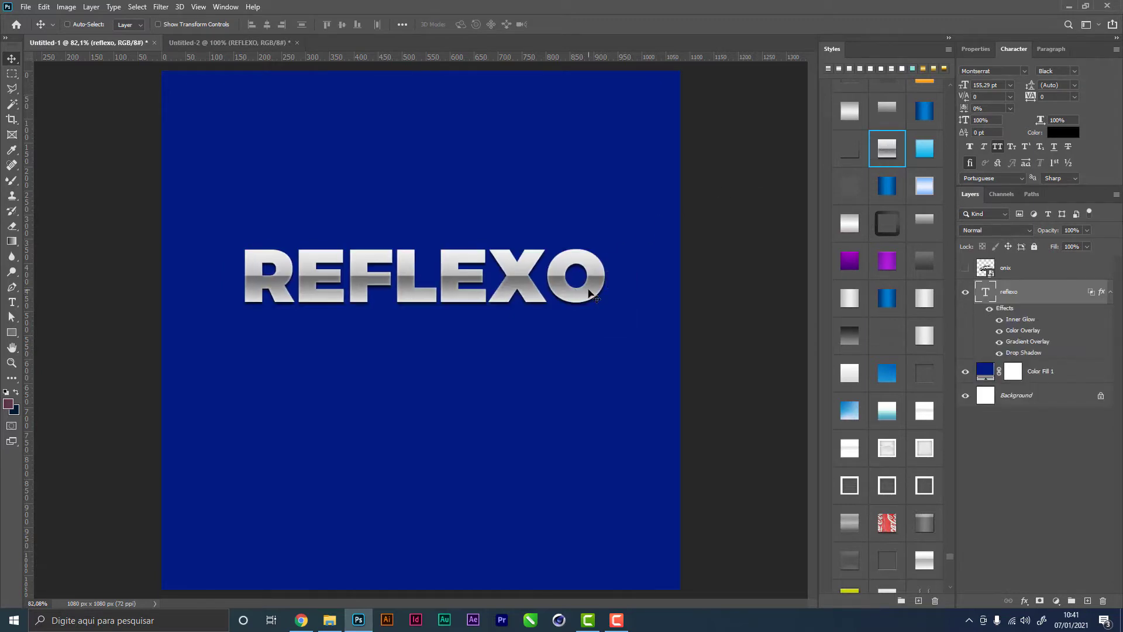
pyautogui.click(1111, 297)
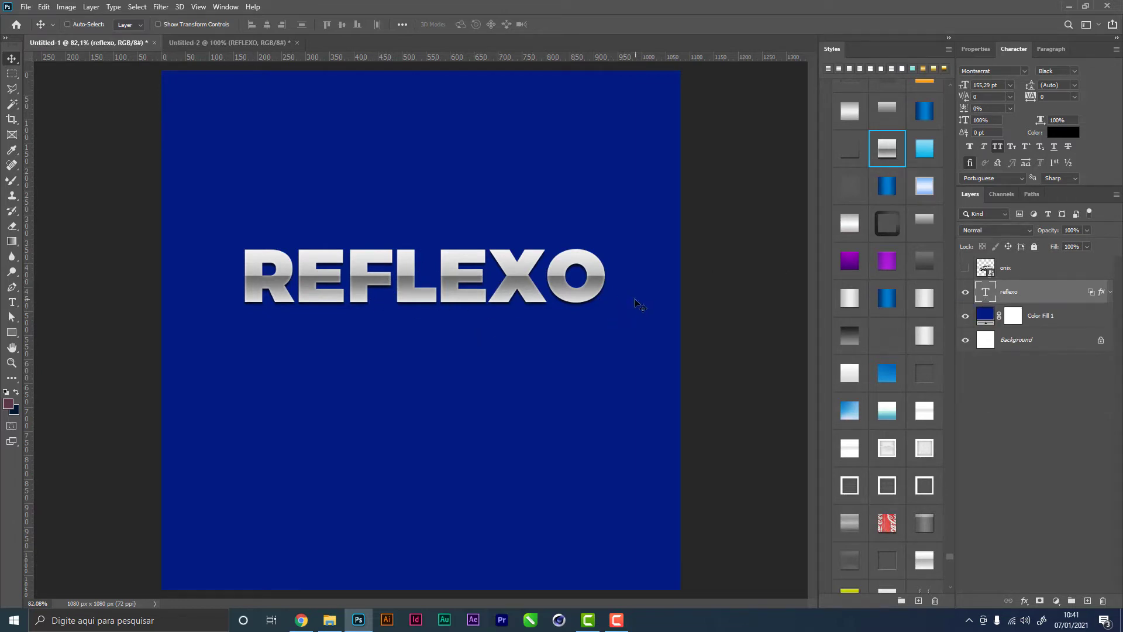
# Duplicate the styled text layer as reflexo copy
pyautogui.hotkey('ctrl', 'j')
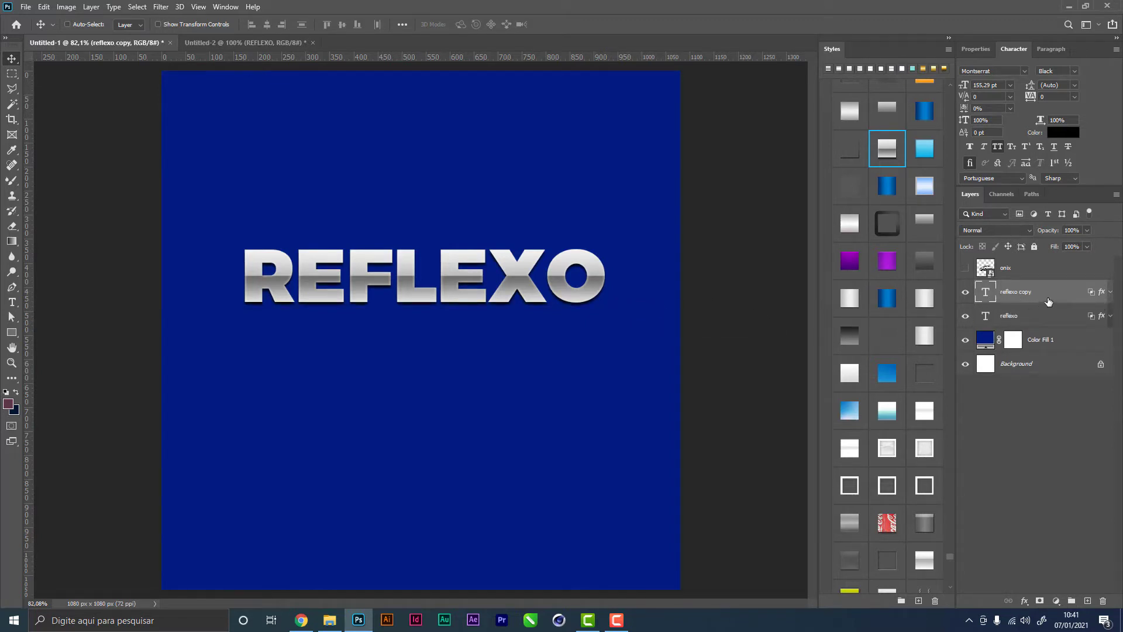
pyautogui.click(1110, 292)
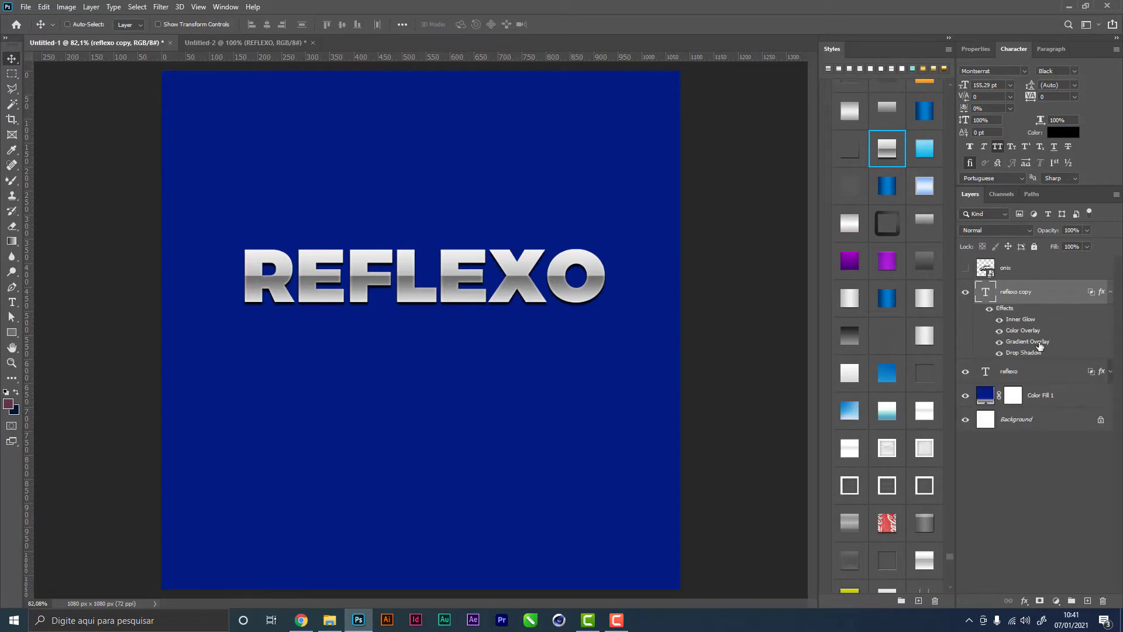
pyautogui.click(1110, 291)
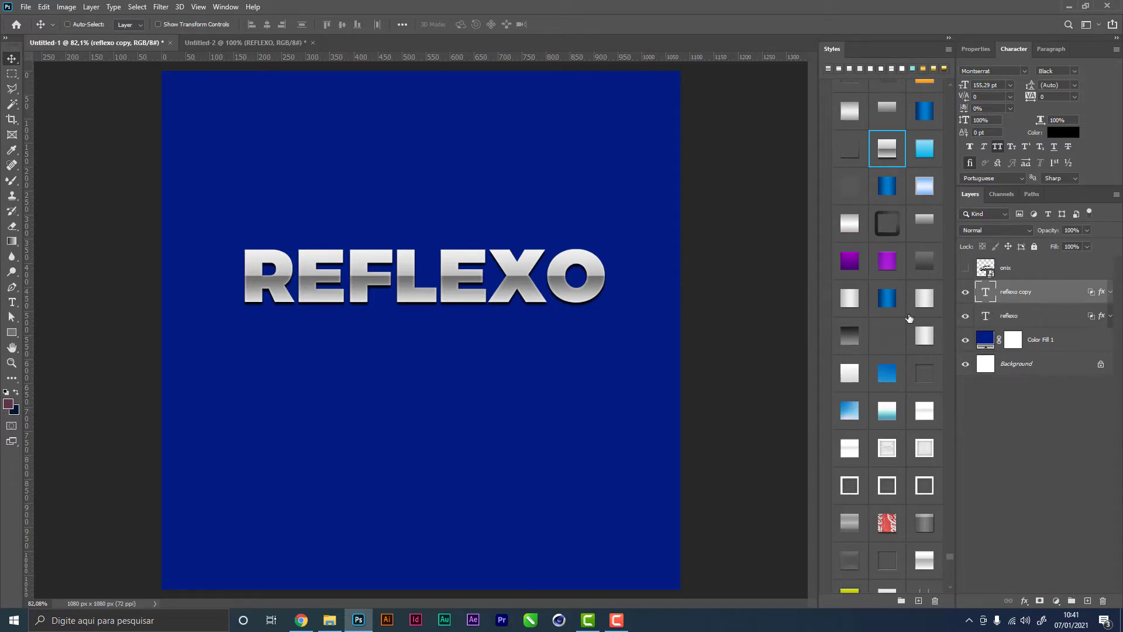
# Convert reflexo copy to a smart object and move it below the reflexo layer
pyautogui.rightClick(1055, 298)
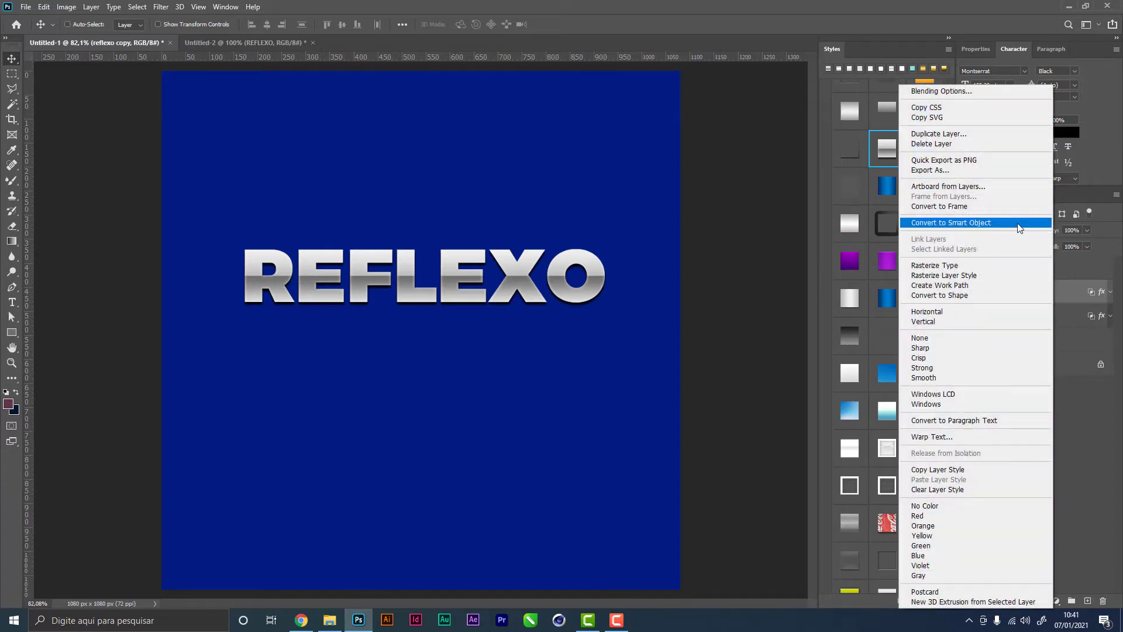
pyautogui.click(1018, 228)
pyautogui.moveTo(1059, 296); pyautogui.dragTo(1052, 321)
# Rename the smart object REFLEXO BAIXO and the original text layer TEXTO
pyautogui.doubleClick(1039, 315)
pyautogui.write('s')
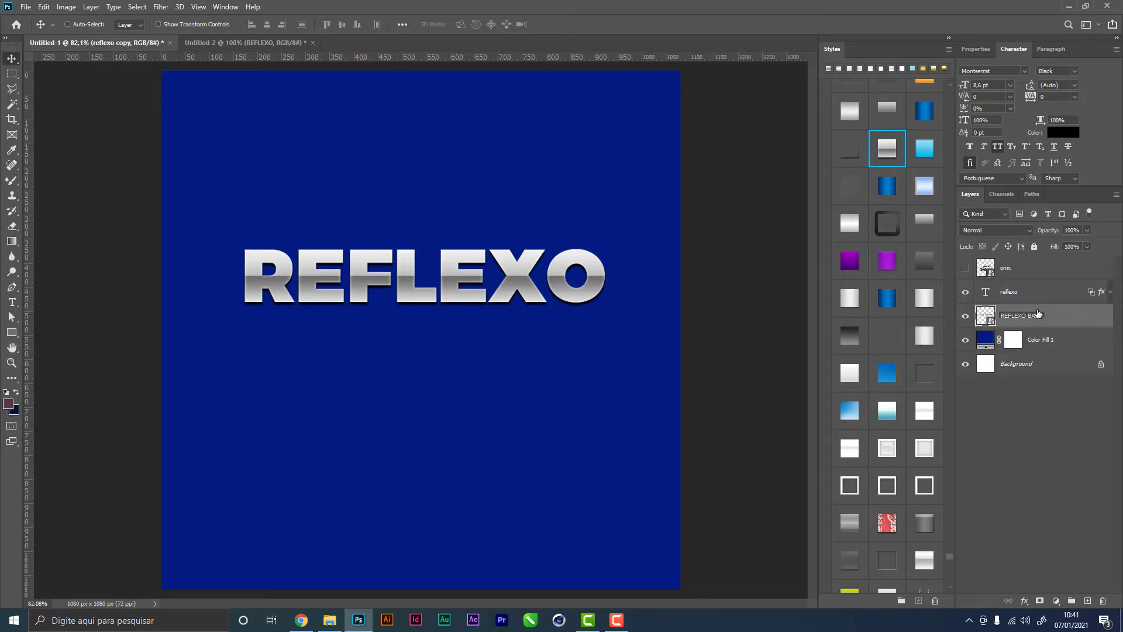
pyautogui.write('IX')
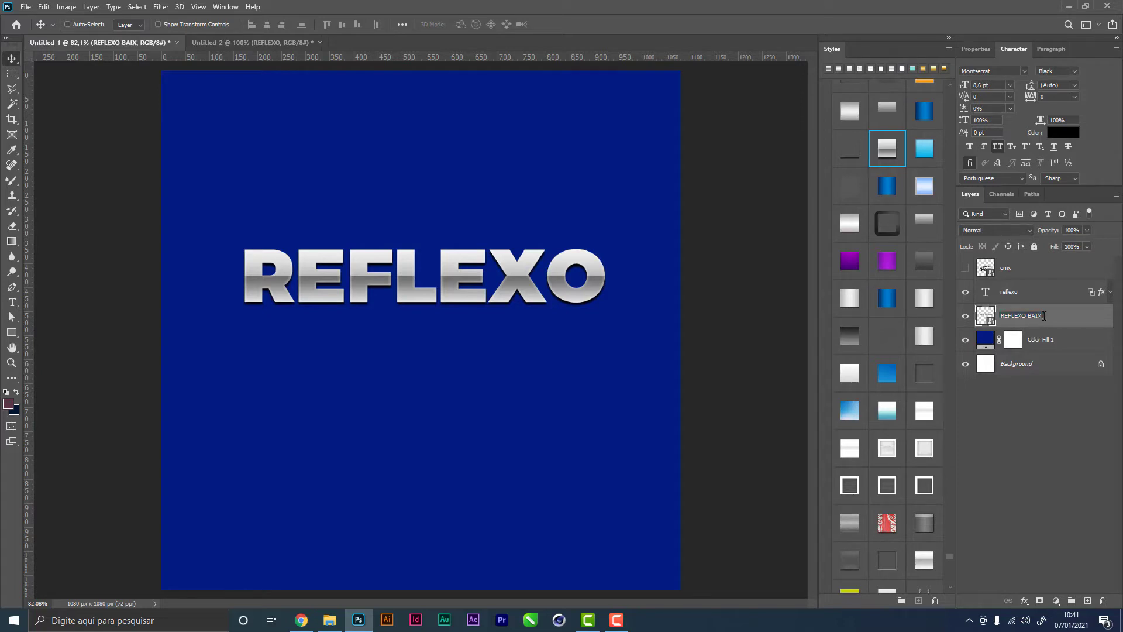
pyautogui.write('O')
pyautogui.press('Return')
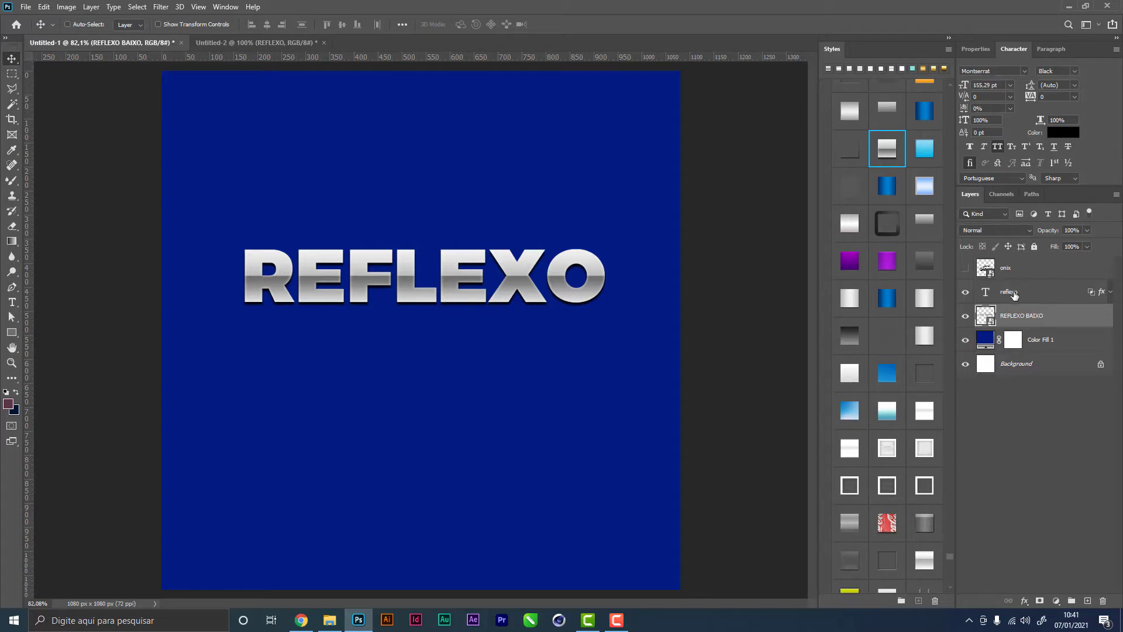
pyautogui.doubleClick(1009, 292)
pyautogui.write('TO')
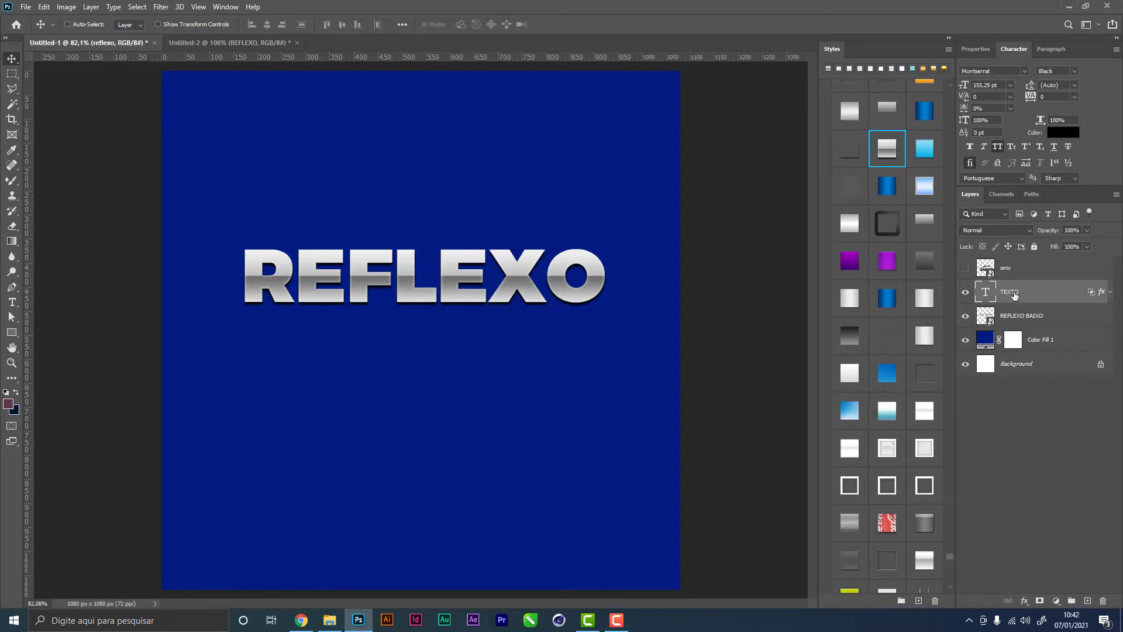
pyautogui.press('Return')
pyautogui.click(1022, 314)
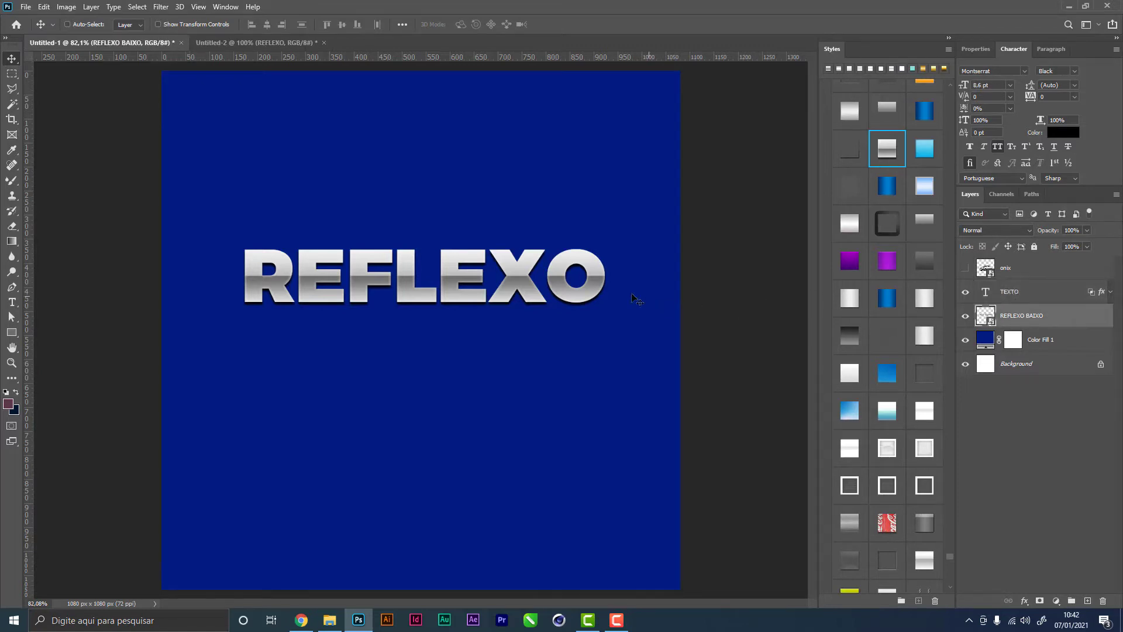
# Flip REFLEXO BAIXO vertically and move it down just under the chrome text
pyautogui.press('ctrl')
pyautogui.hotkey('ctrl', 't')
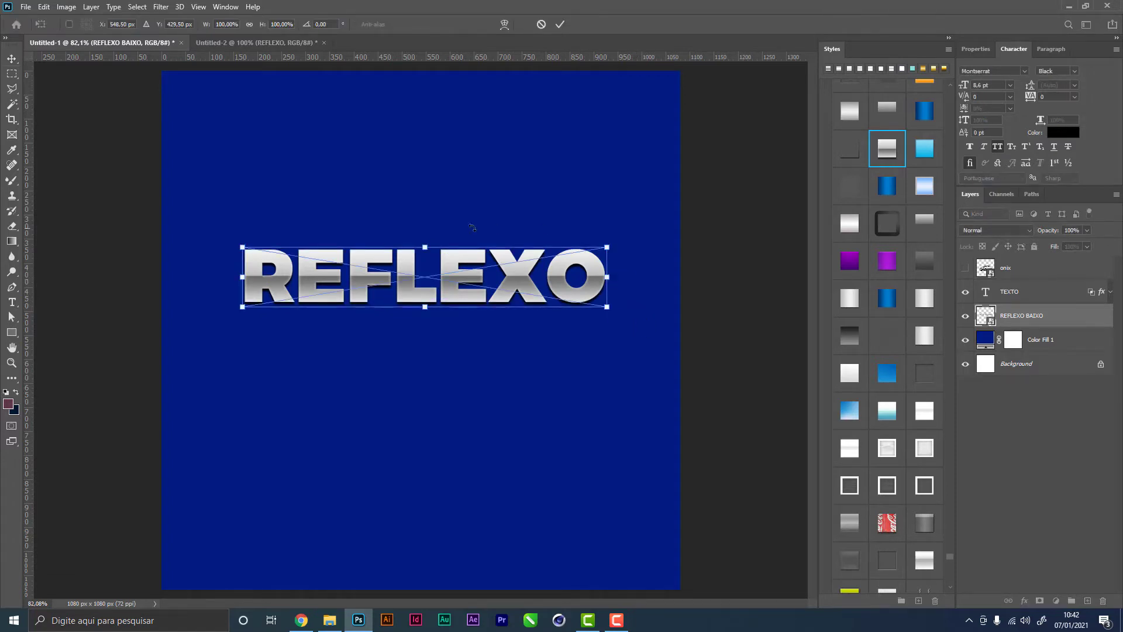
pyautogui.rightClick(493, 281)
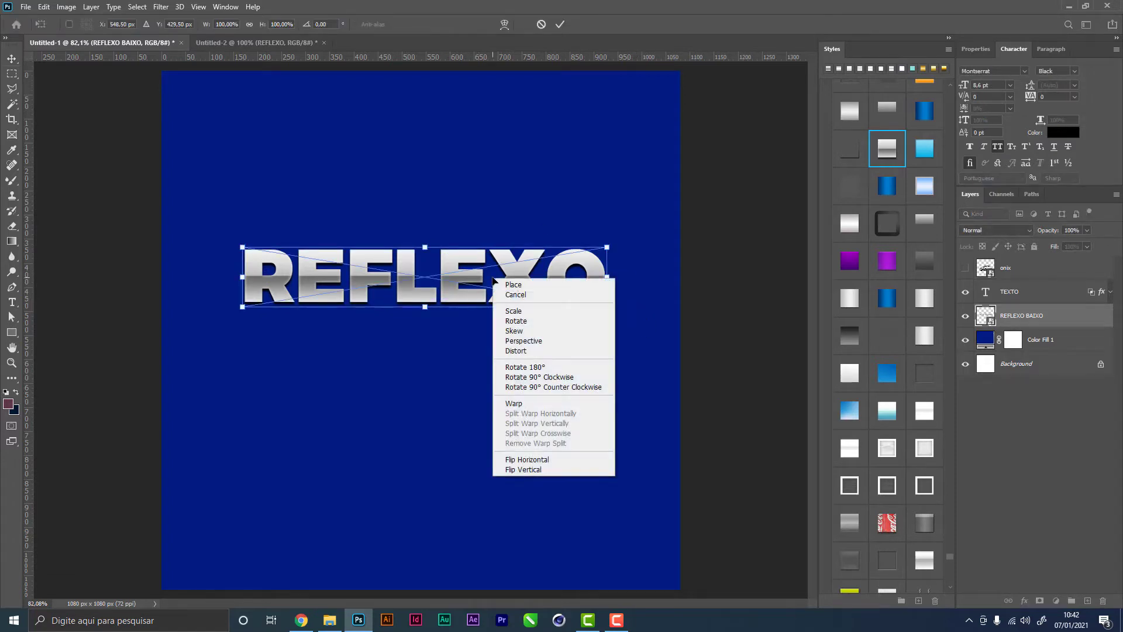
pyautogui.click(548, 470)
pyautogui.press('Return')
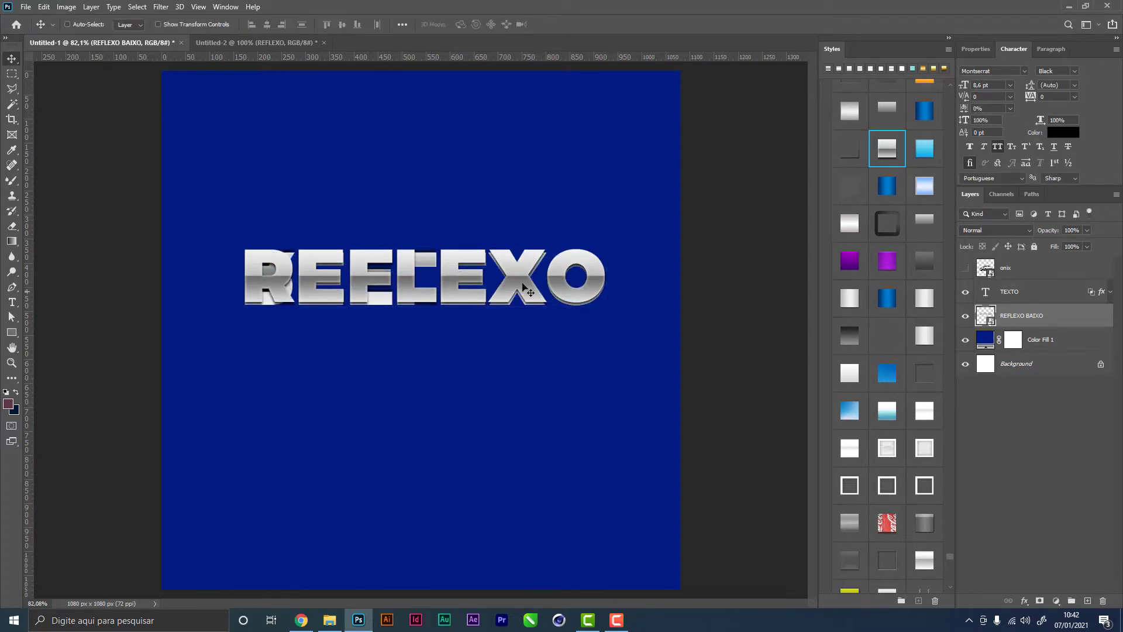
pyautogui.moveTo(479, 243); pyautogui.dragTo(496, 319)
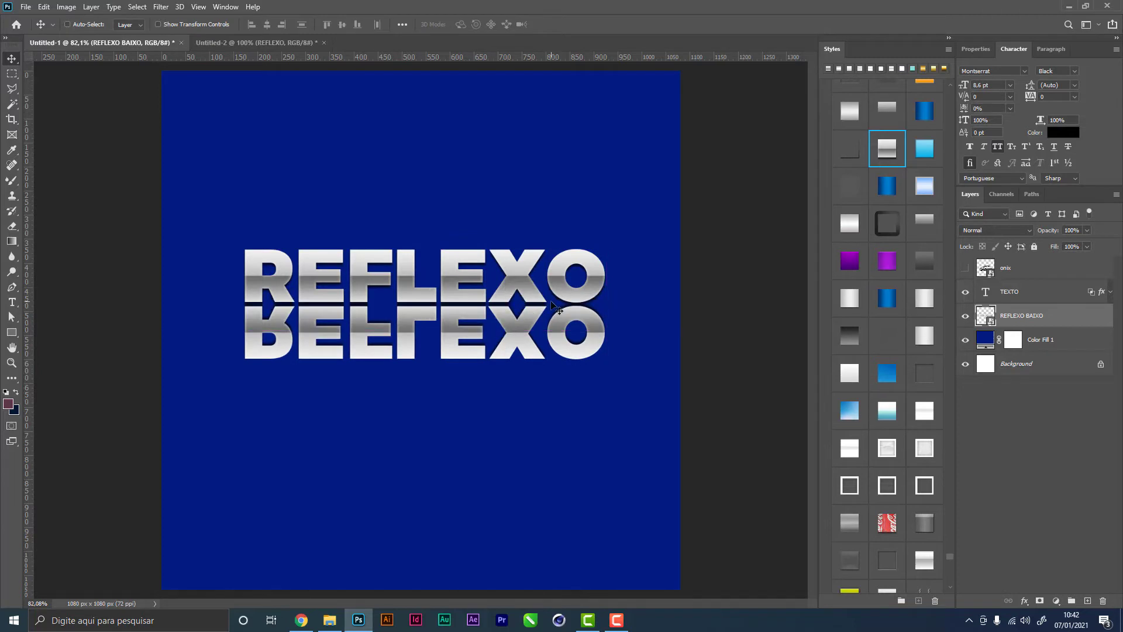
pyautogui.press('Up')
pyautogui.press('Up')
pyautogui.press('Up')
pyautogui.press('Up')
pyautogui.press('Up')
pyautogui.press('Up')
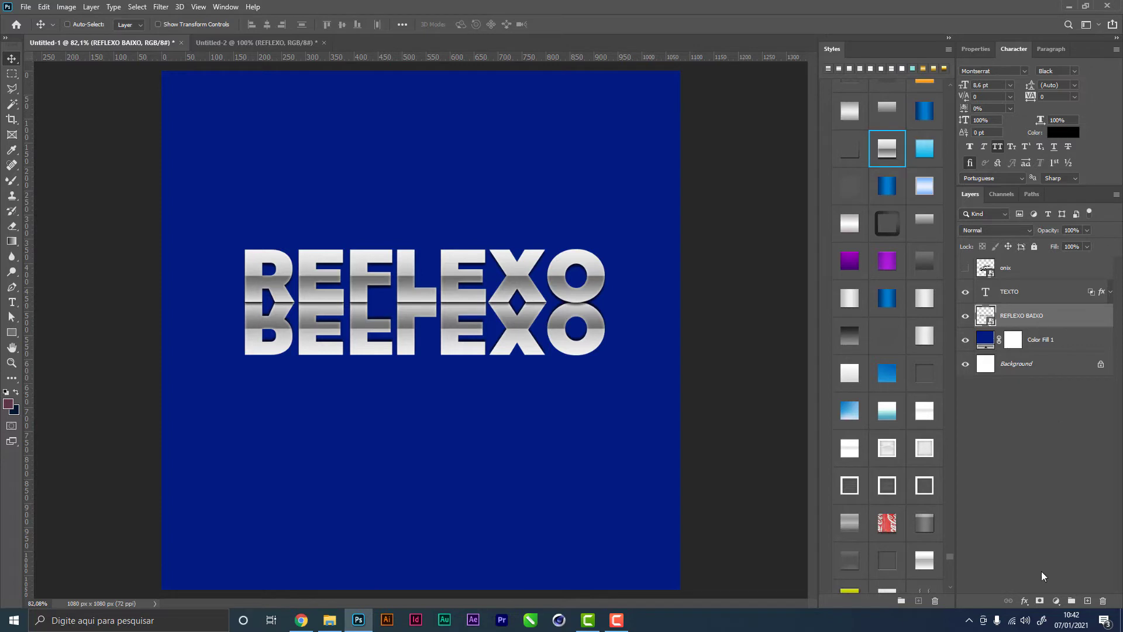
# Add a layer mask to REFLEXO BAIXO and set up the black-to-white Gradient tool
pyautogui.click(1041, 601)
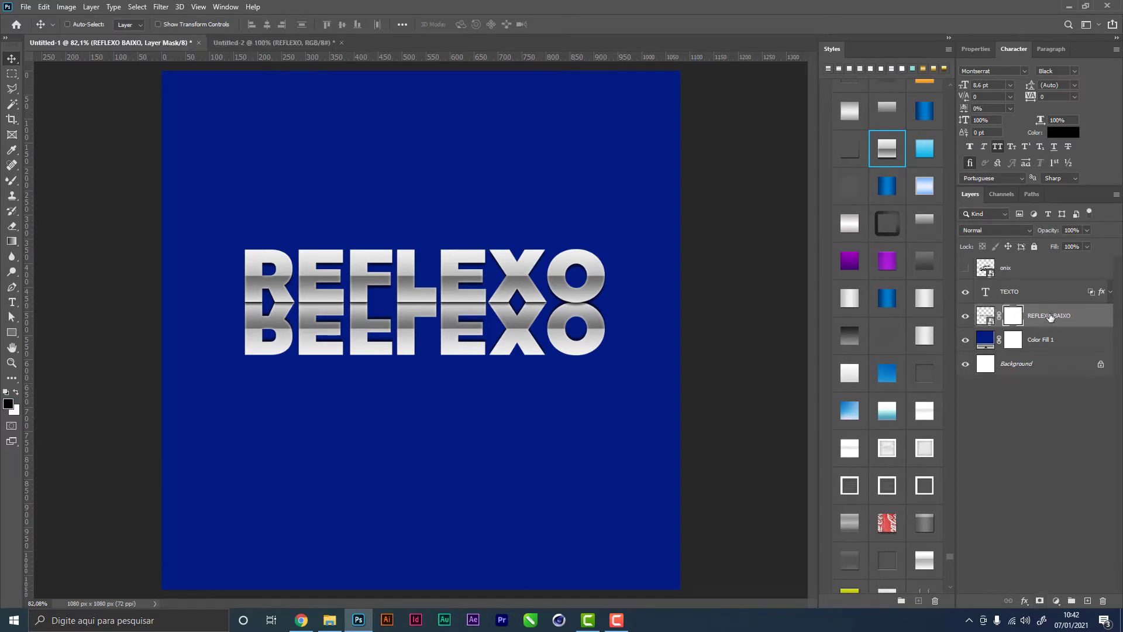
pyautogui.hotkey('ctrl', '2')
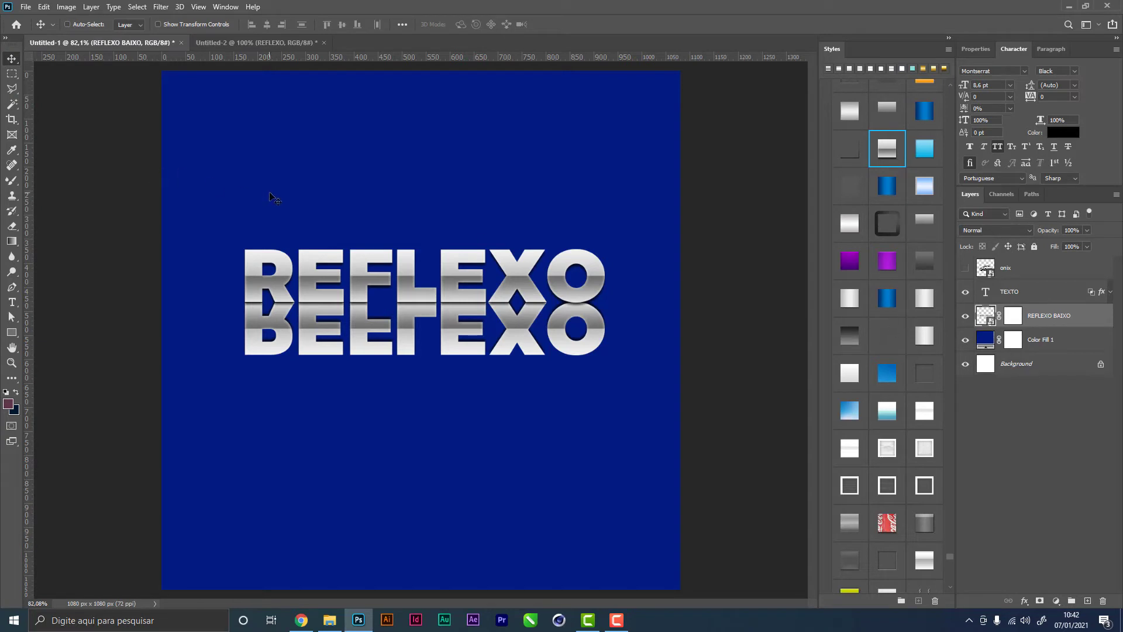
pyautogui.press('g')
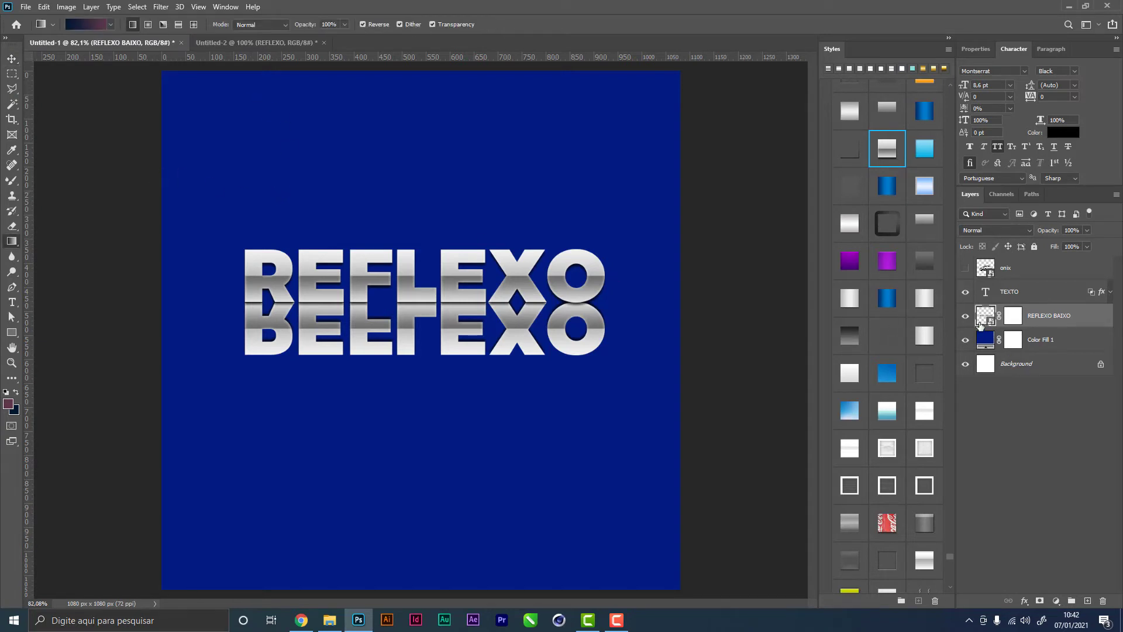
pyautogui.click(1013, 318)
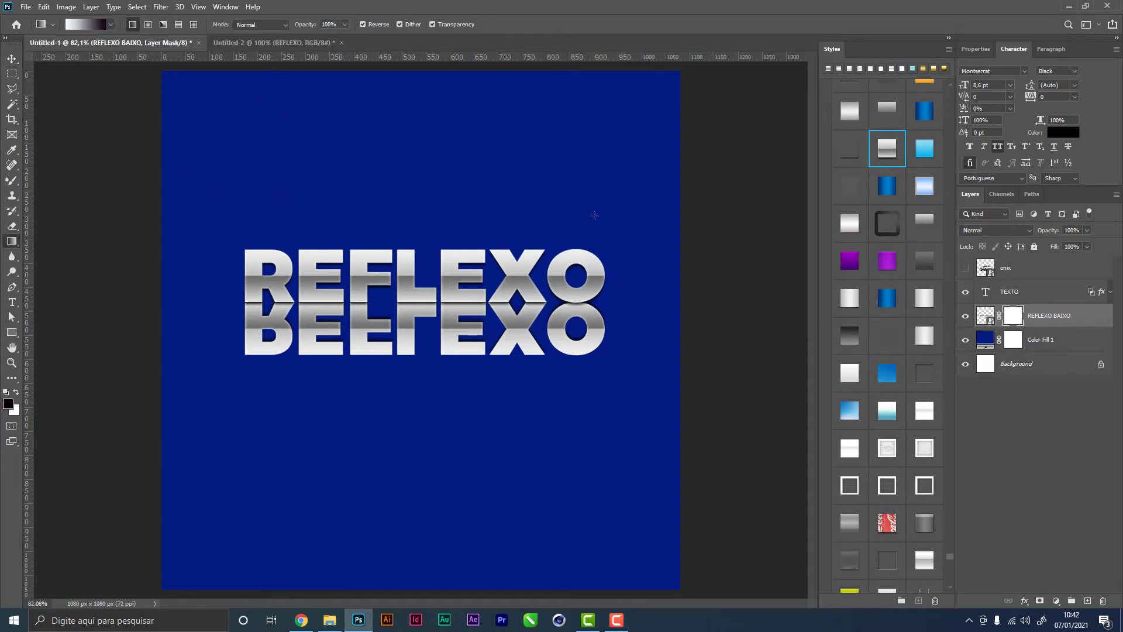
pyautogui.click(80, 27)
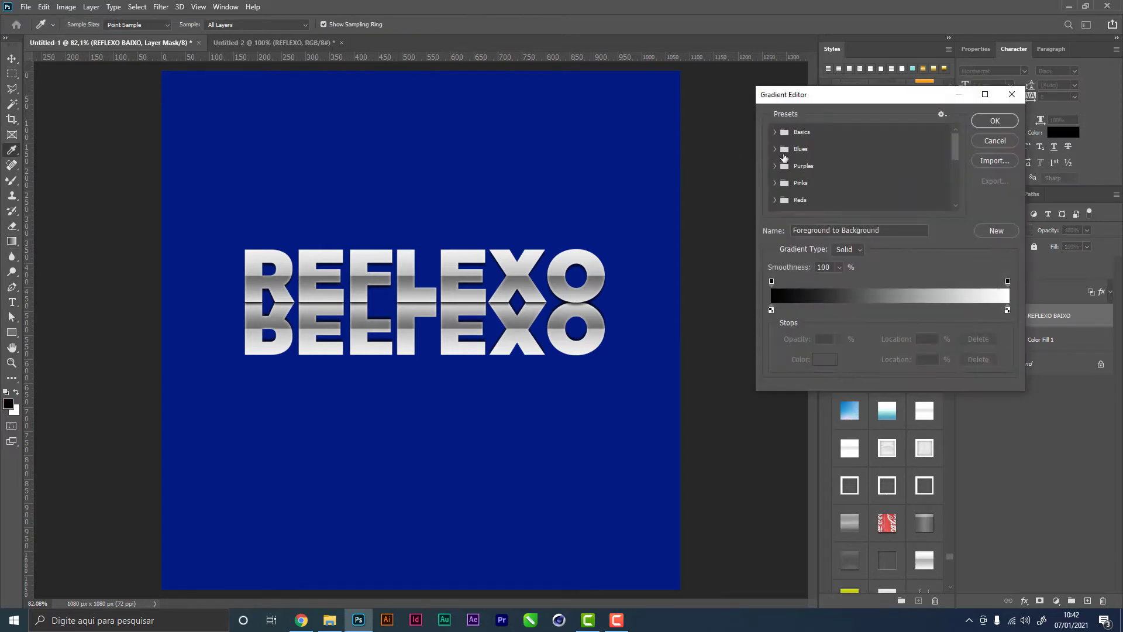
pyautogui.click(994, 124)
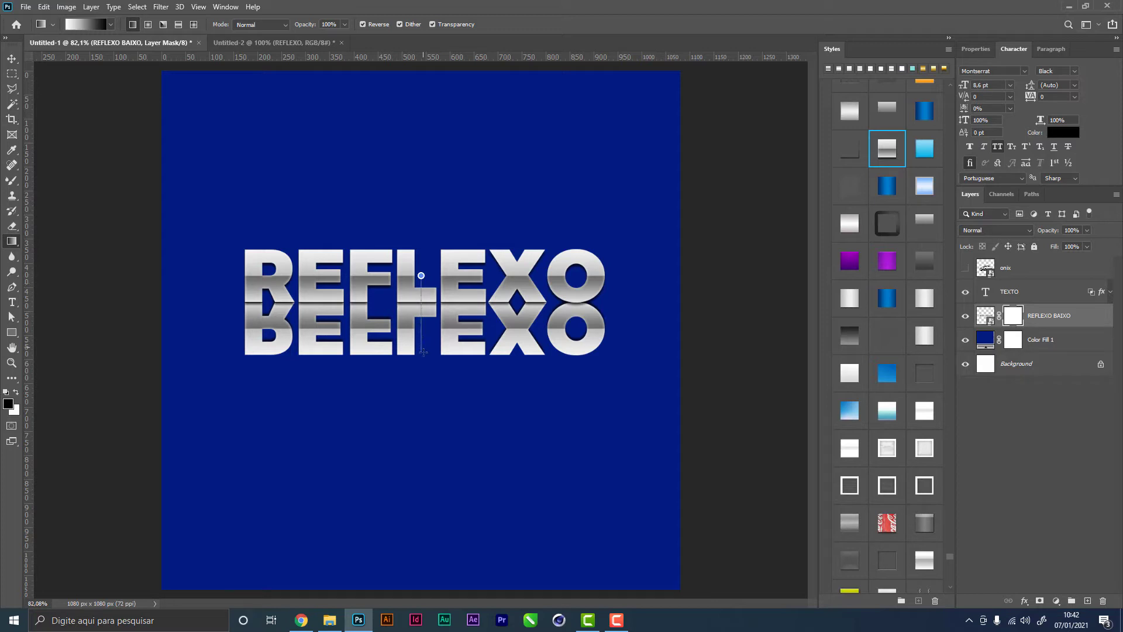
# Drag a vertical gradient on the mask so the reflection fades out downward
pyautogui.moveTo(423, 352); pyautogui.dragTo(423, 352)
pyautogui.moveTo(420, 273); pyautogui.dragTo(421, 345)
pyautogui.moveTo(429, 282); pyautogui.dragTo(432, 337)
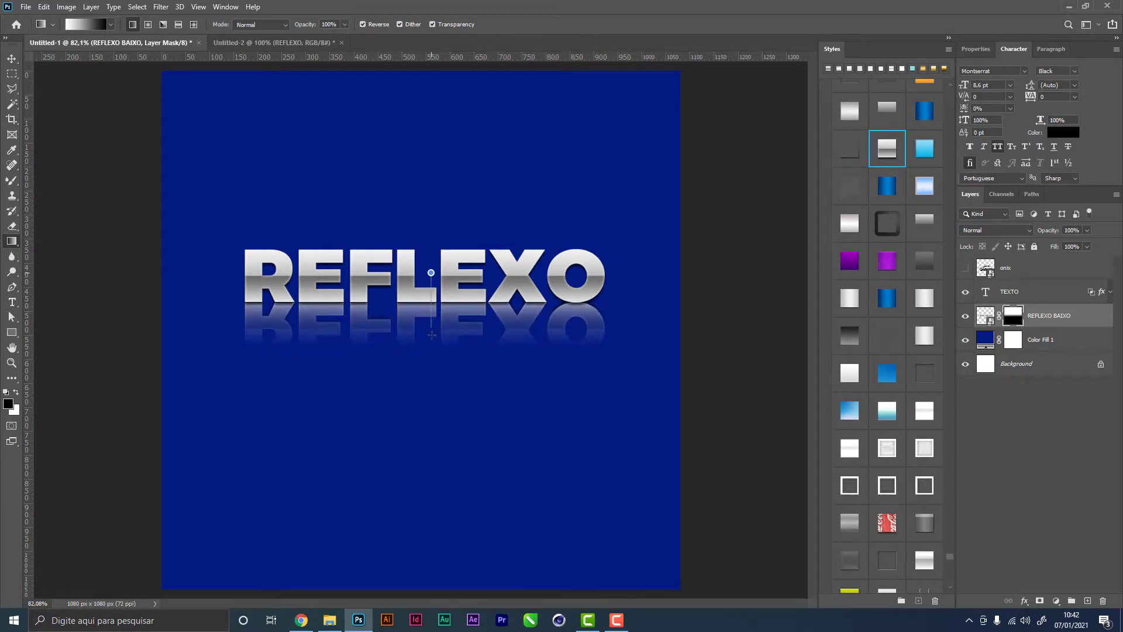
pyautogui.click(11, 59)
# Select the regular Brush with a soft round preset and a larger size
pyautogui.press('b')
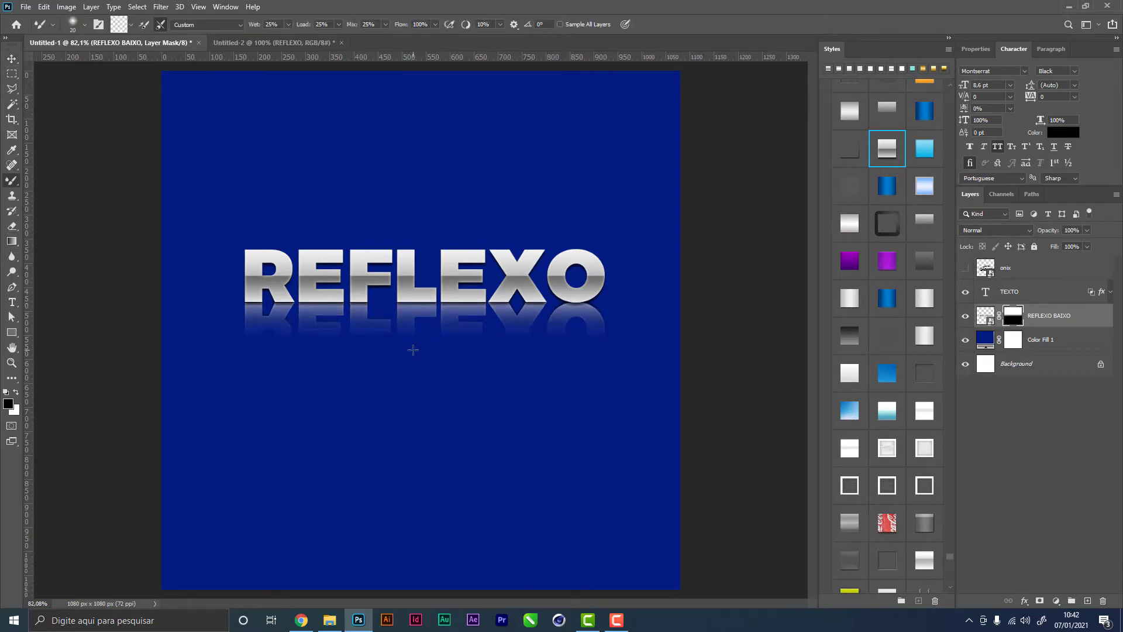
pyautogui.rightClick(466, 357)
pyautogui.moveTo(573, 310); pyautogui.dragTo(577, 310)
pyautogui.rightClick(11, 185)
pyautogui.click(67, 182)
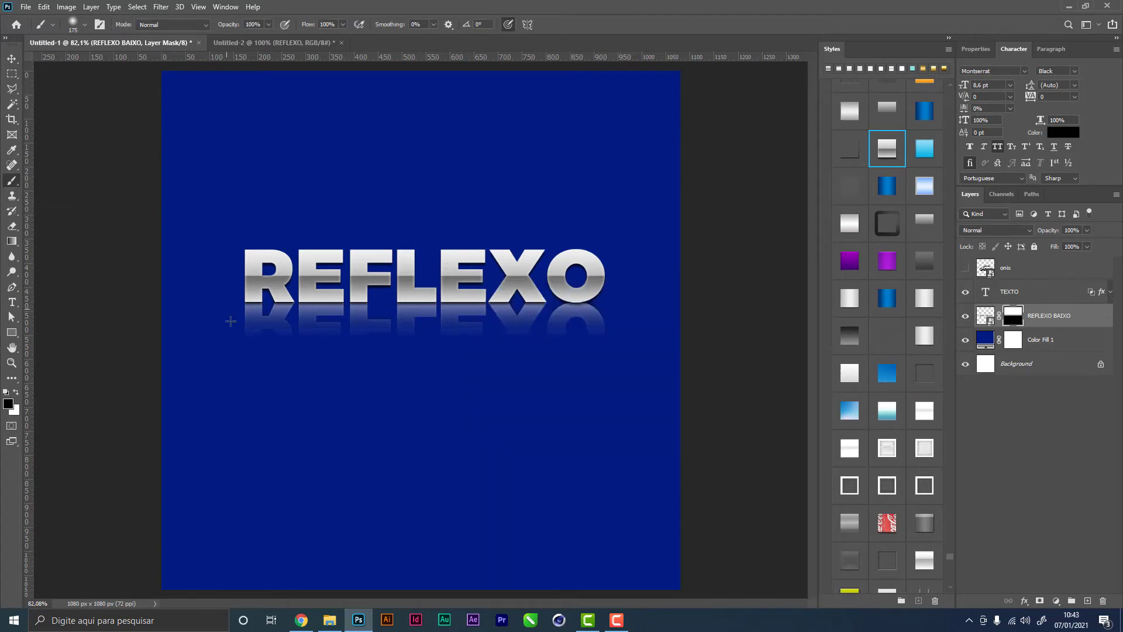
pyautogui.rightClick(317, 376)
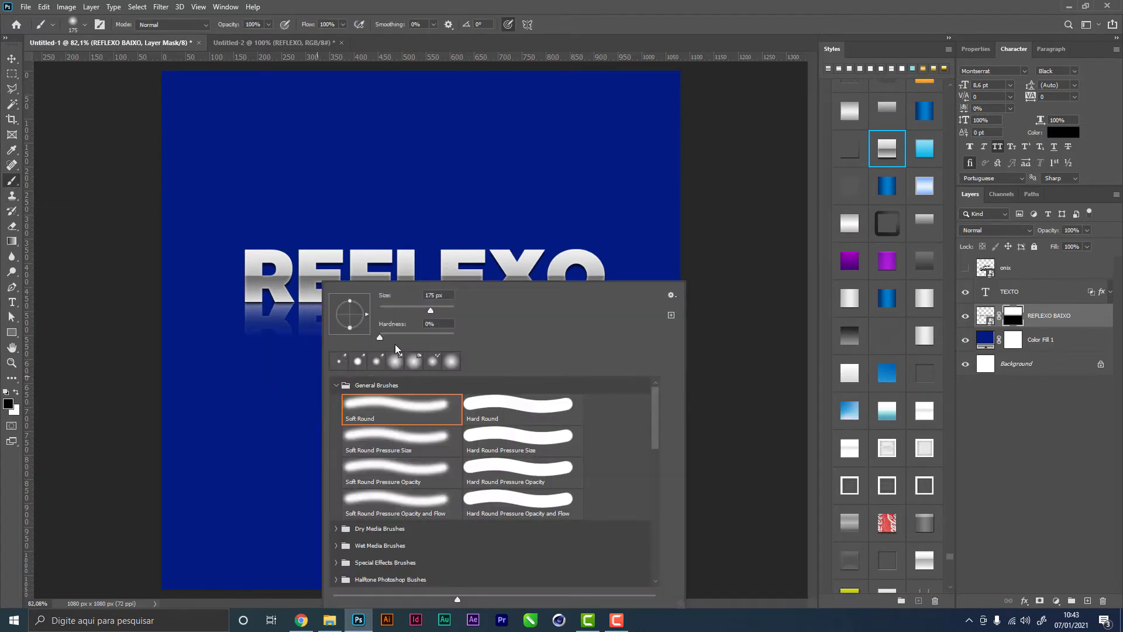
pyautogui.click(238, 399)
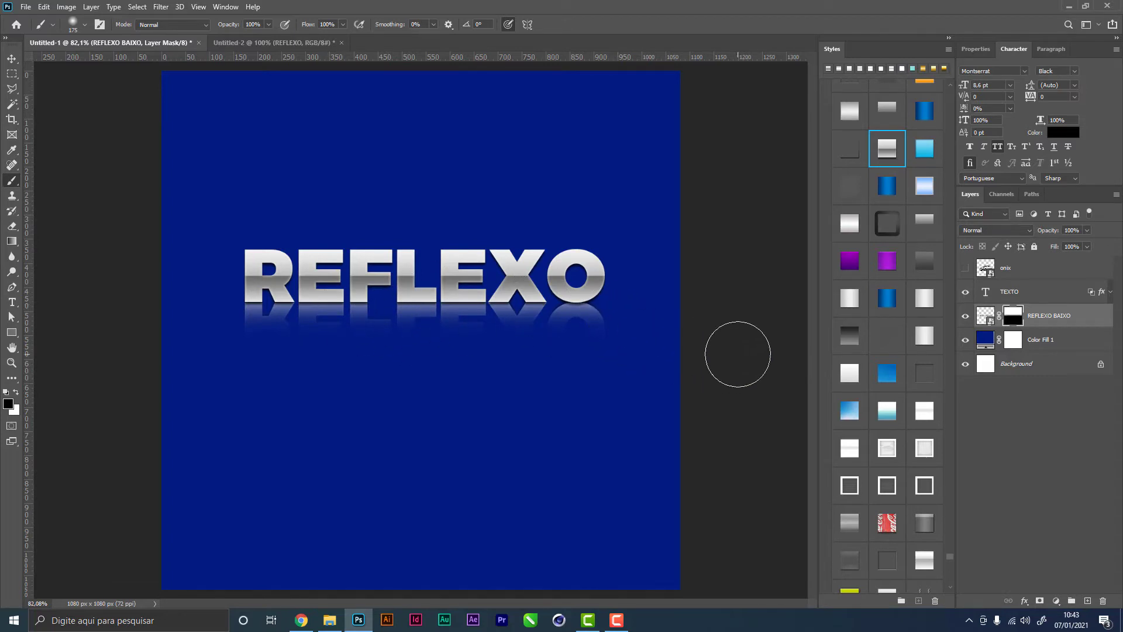
# Lower the REFLEXO BAIXO layer's opacity to 64%
pyautogui.hotkey('ctrl', '2')
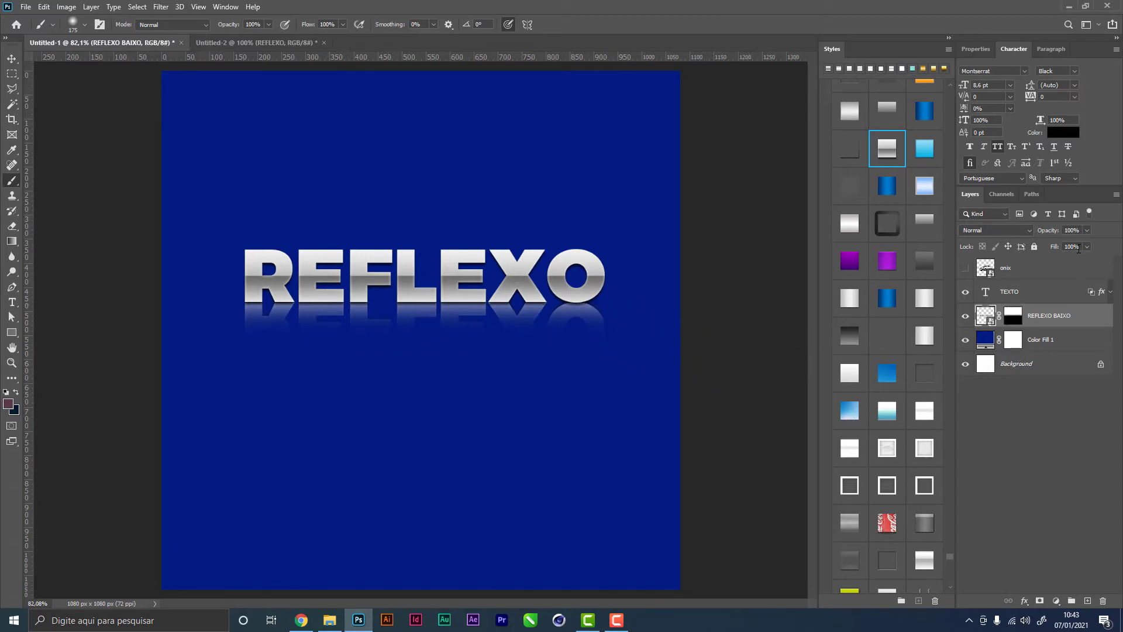
pyautogui.moveTo(1072, 245); pyautogui.dragTo(1070, 244)
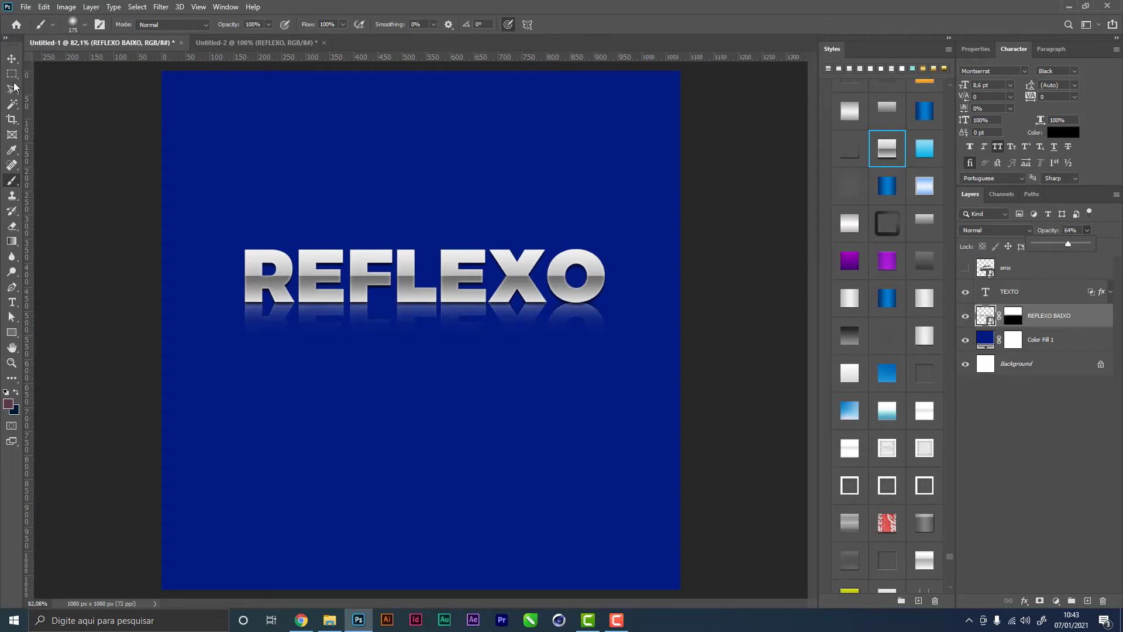
pyautogui.click(12, 59)
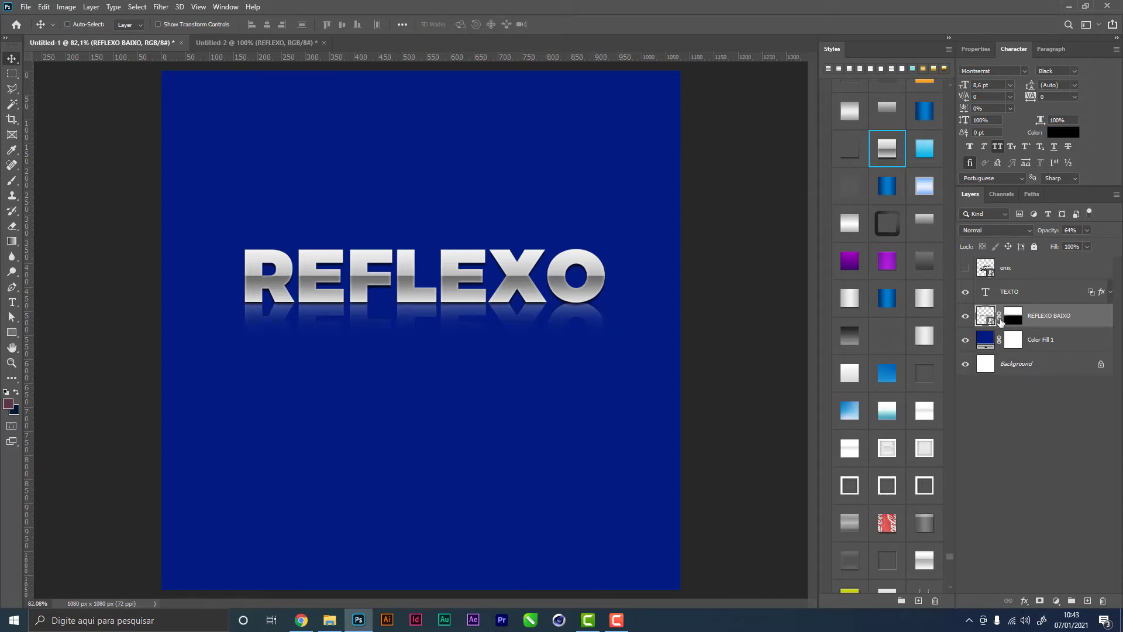
# Open the REFLEXO BAIXO smart object contents, save and close them, then save the document
pyautogui.doubleClick(987, 318)
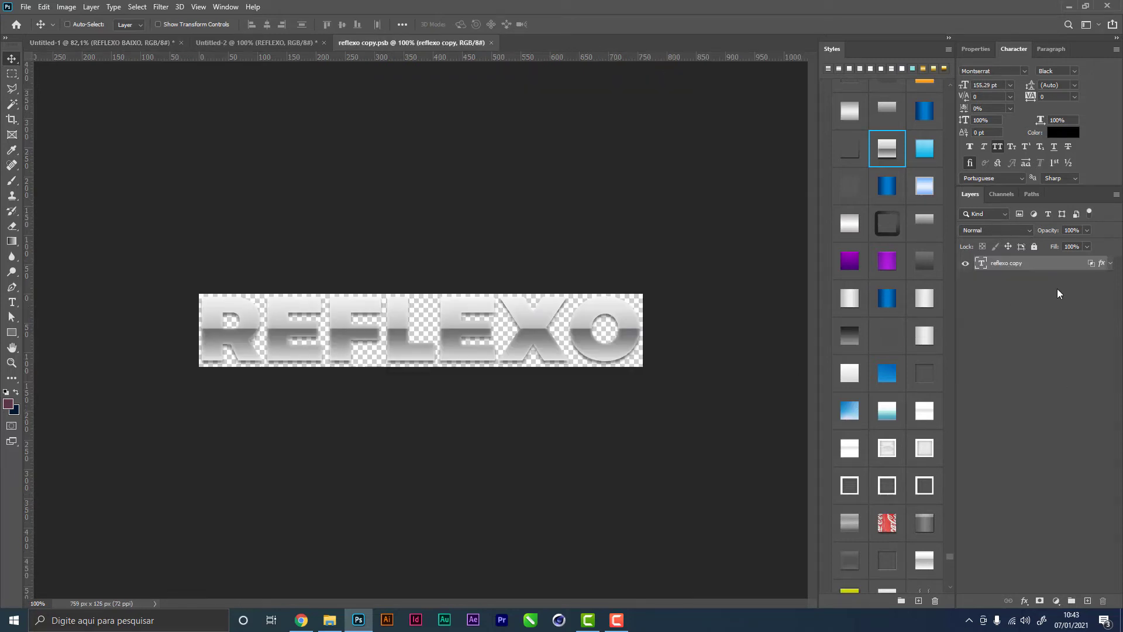
pyautogui.click(1111, 264)
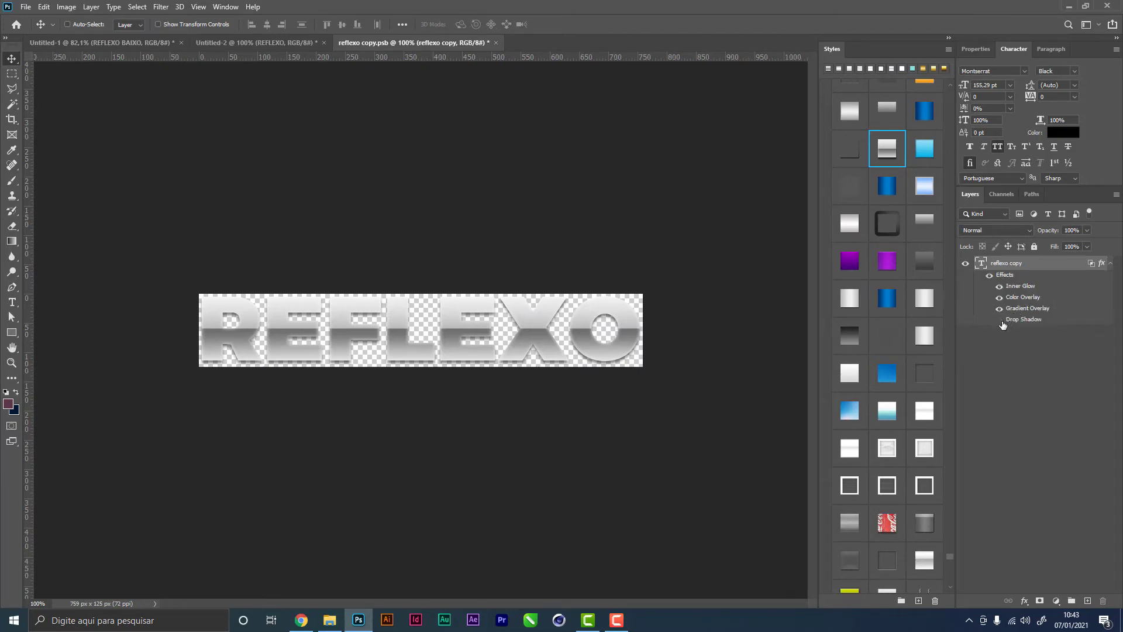
pyautogui.hotkey('ctrl', 's')
pyautogui.hotkey('ctrl', 'w')
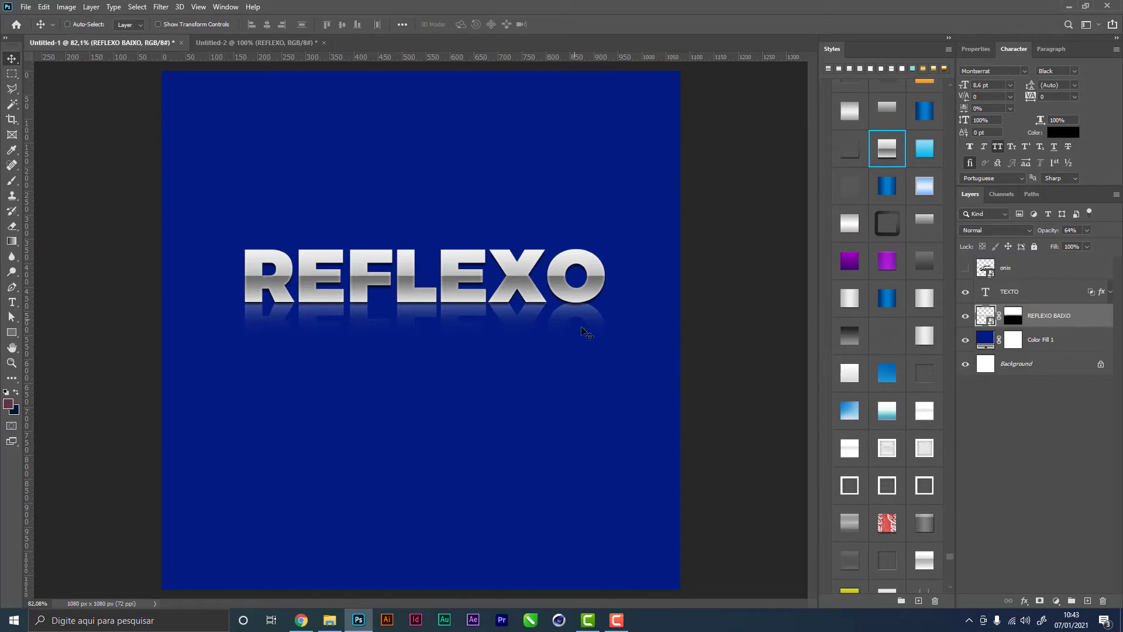
pyautogui.click(1109, 291)
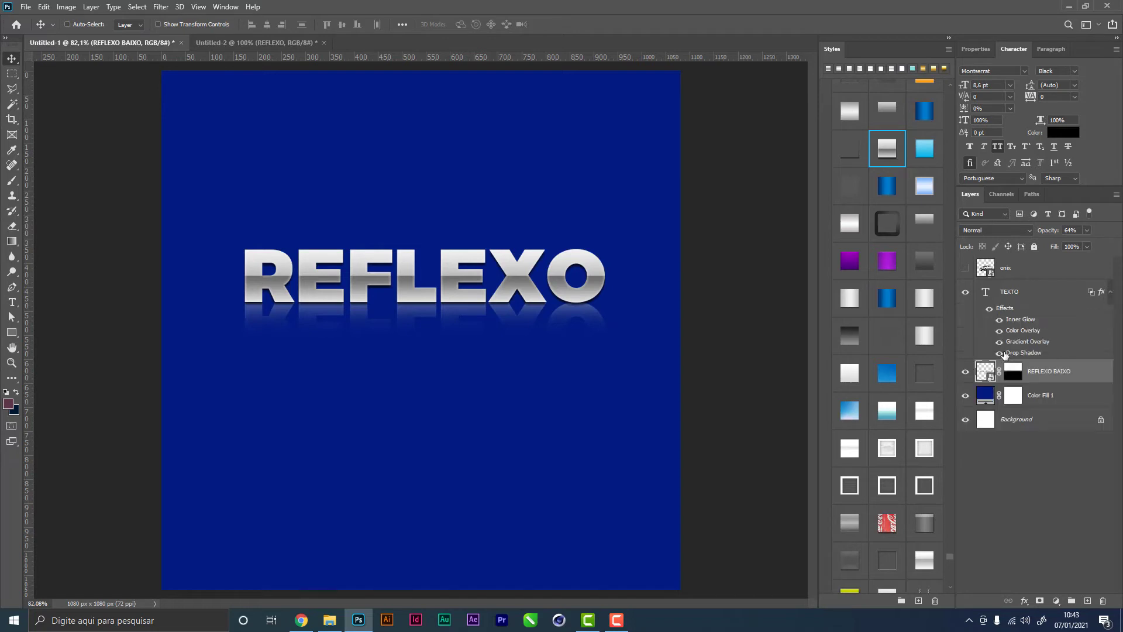
pyautogui.hotkey('ctrl', 's')
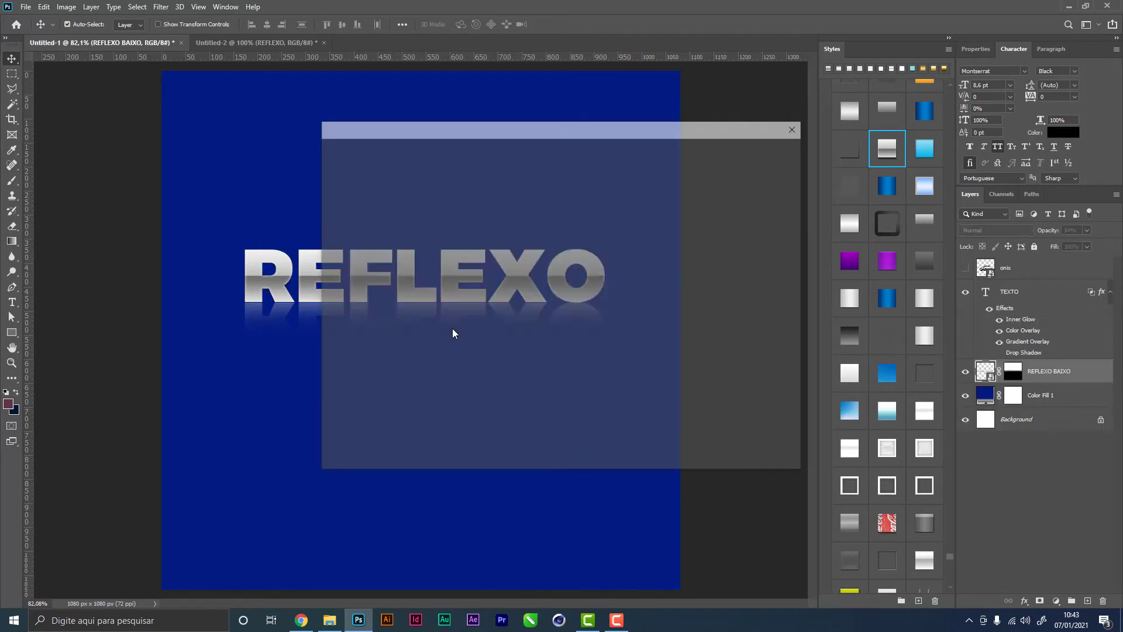
pyautogui.press('Escape')
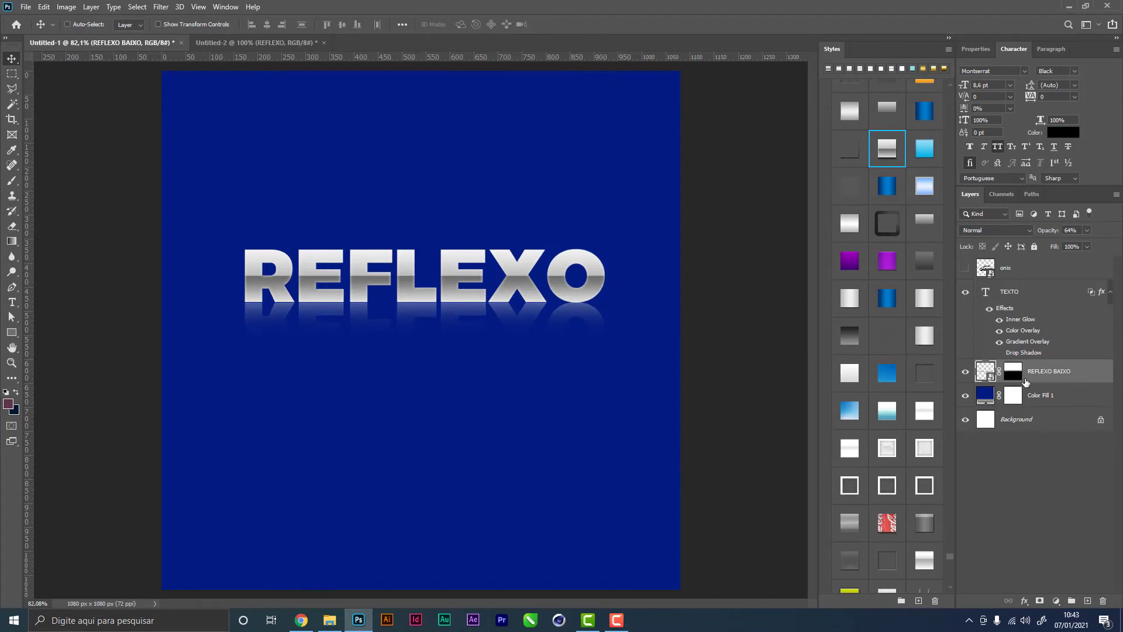
# Redraw the black-to-white mask gradient so the reflection fades just below the letters
pyautogui.click(1012, 371)
pyautogui.press('d')
pyautogui.press('g')
pyautogui.moveTo(424, 274)
pyautogui.mouseDown()
pyautogui.moveTo(426, 348)
pyautogui.moveTo(416, 331)
pyautogui.mouseUp()
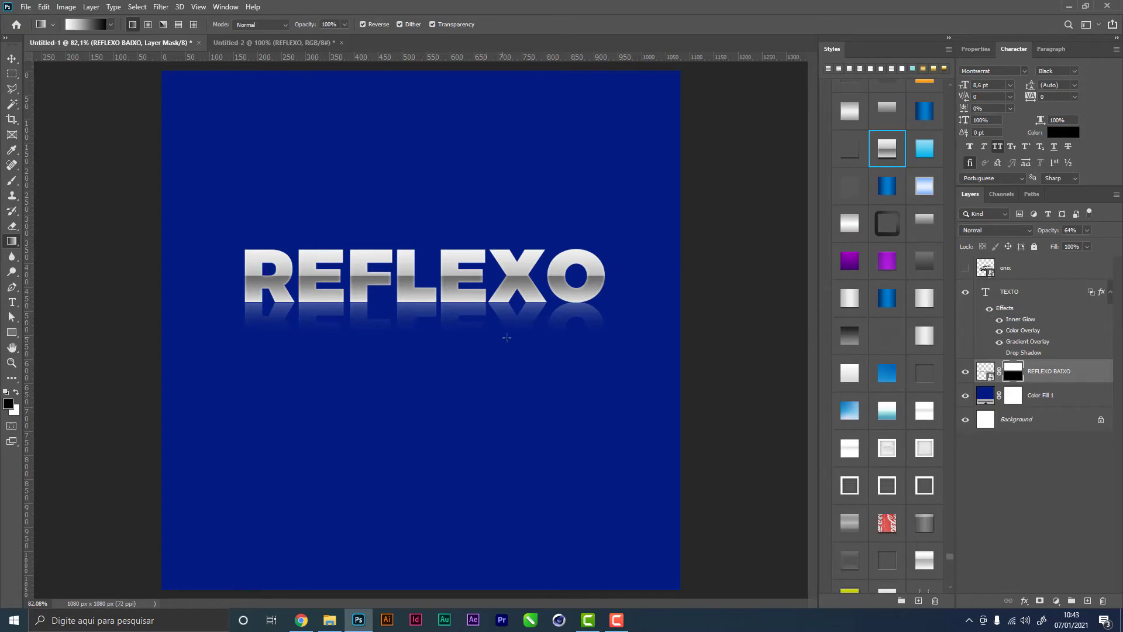
# Hide the TEXTO and REFLEXO BAIXO layers and make the onix car layer visible
pyautogui.click(985, 371)
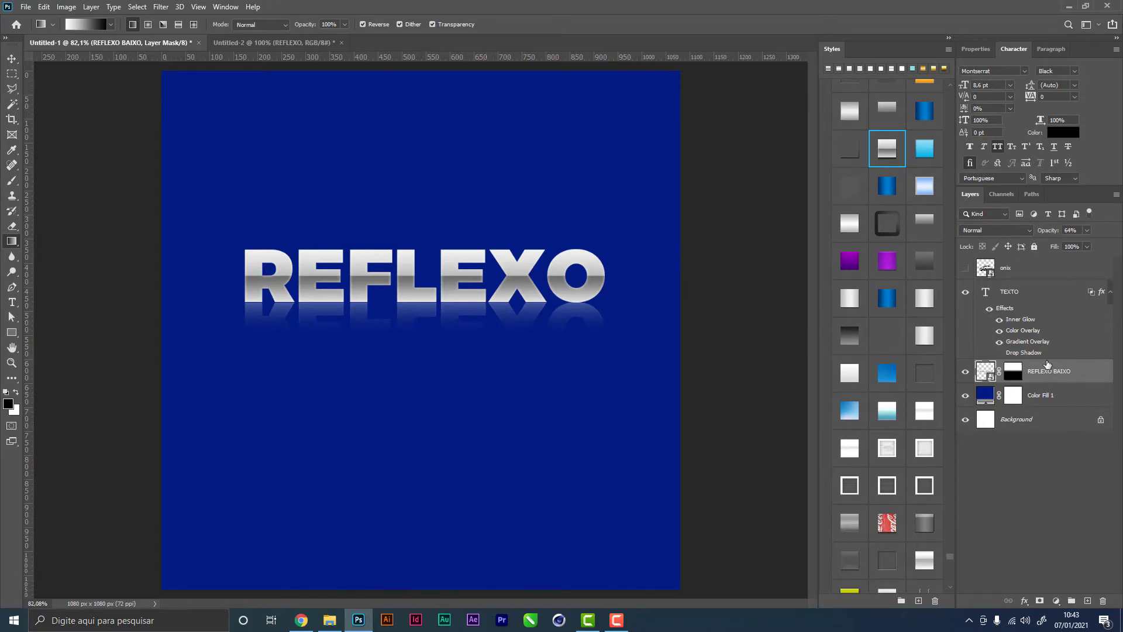
pyautogui.click(1110, 292)
pyautogui.click(966, 292)
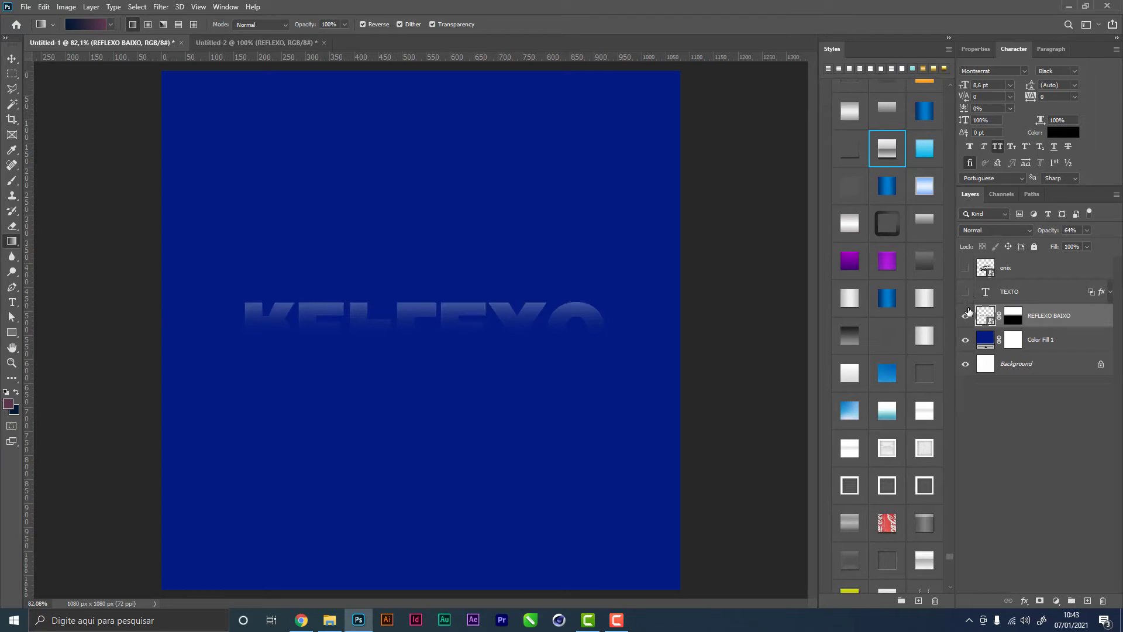
pyautogui.click(966, 317)
pyautogui.click(1072, 270)
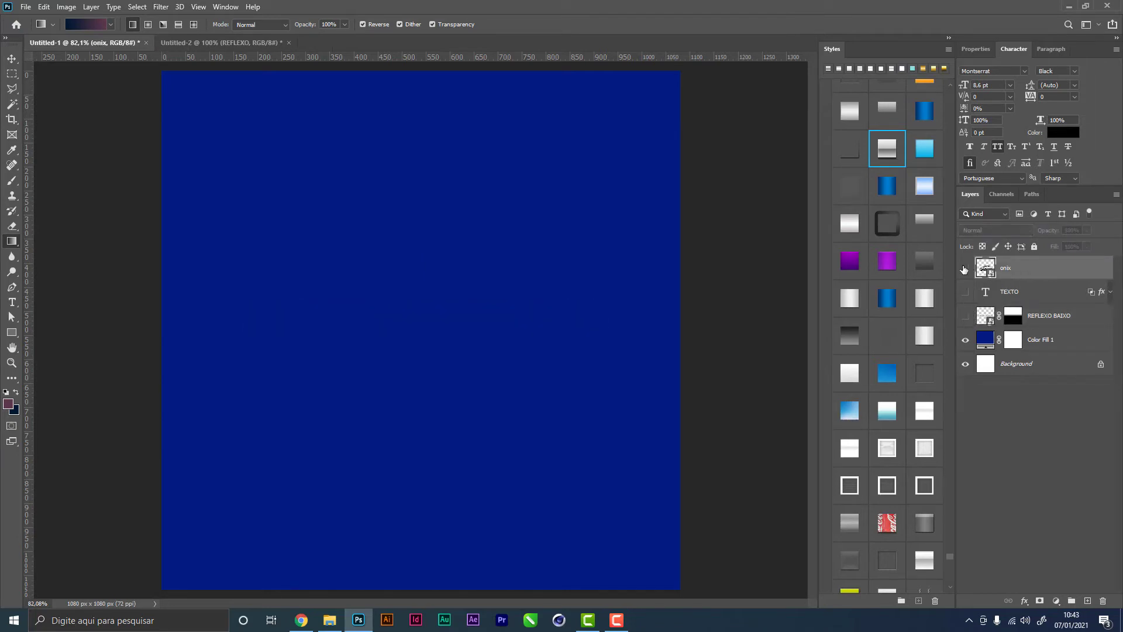
pyautogui.click(964, 268)
# Move the car up slightly and duplicate it as onix copy
pyautogui.click(11, 58)
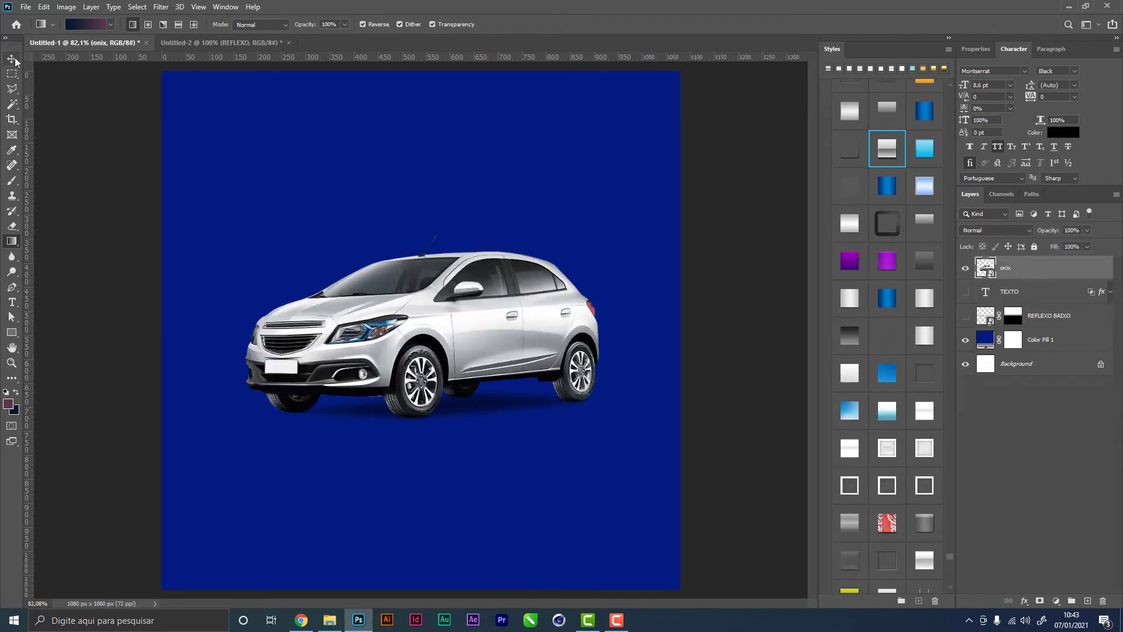
pyautogui.moveTo(606, 327); pyautogui.dragTo(607, 297)
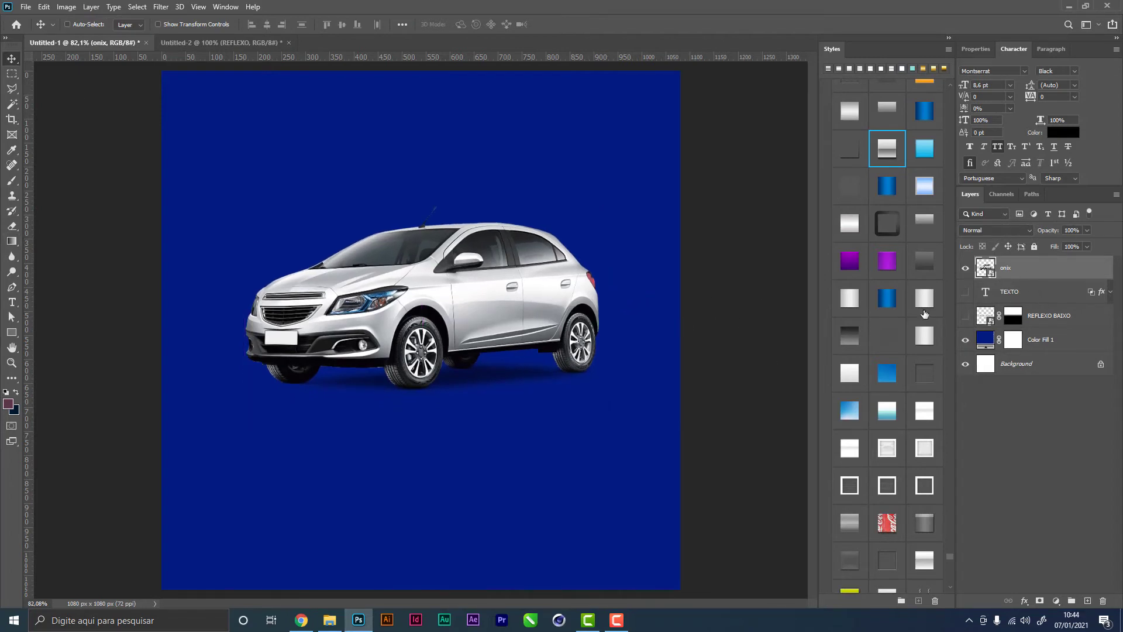
pyautogui.hotkey('ctrl', 'j')
pyautogui.hotkey('ctrl', 't')
# Flip onix copy vertically and place it under the car, below onix in the layers
pyautogui.rightClick(480, 342)
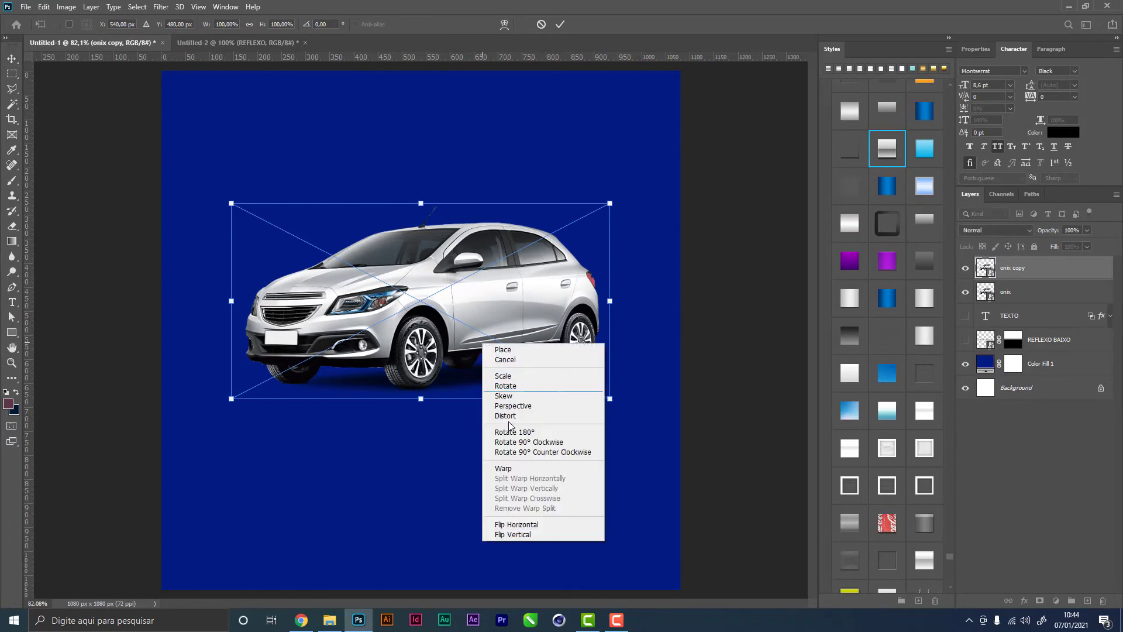
pyautogui.click(529, 533)
pyautogui.press('Return')
pyautogui.moveTo(557, 296); pyautogui.dragTo(565, 447)
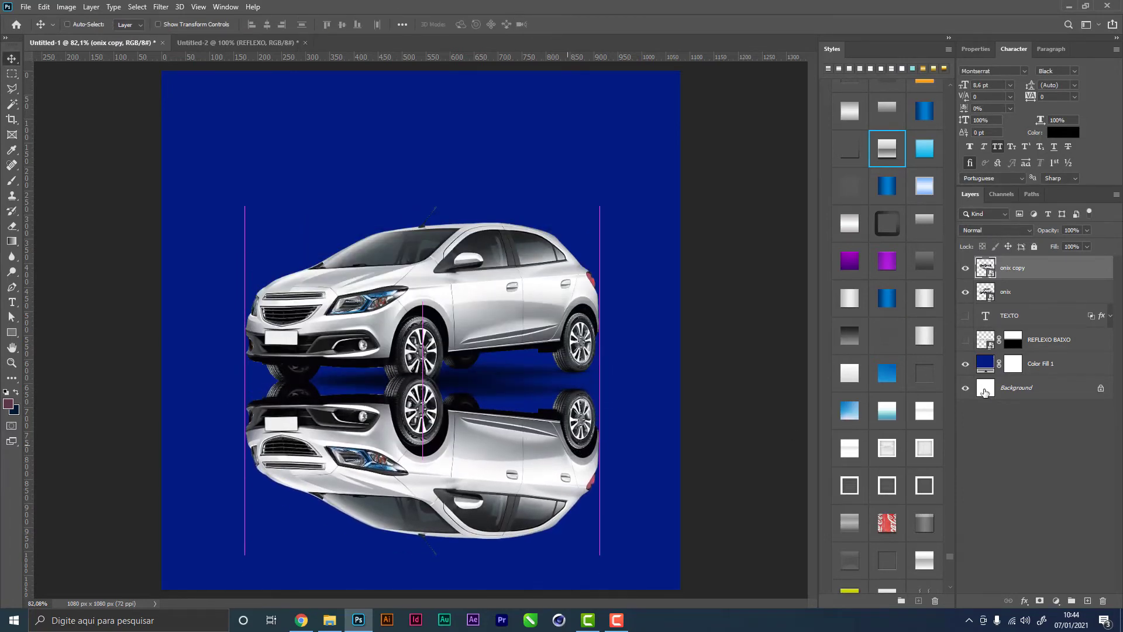
pyautogui.moveTo(1041, 270); pyautogui.dragTo(1039, 304)
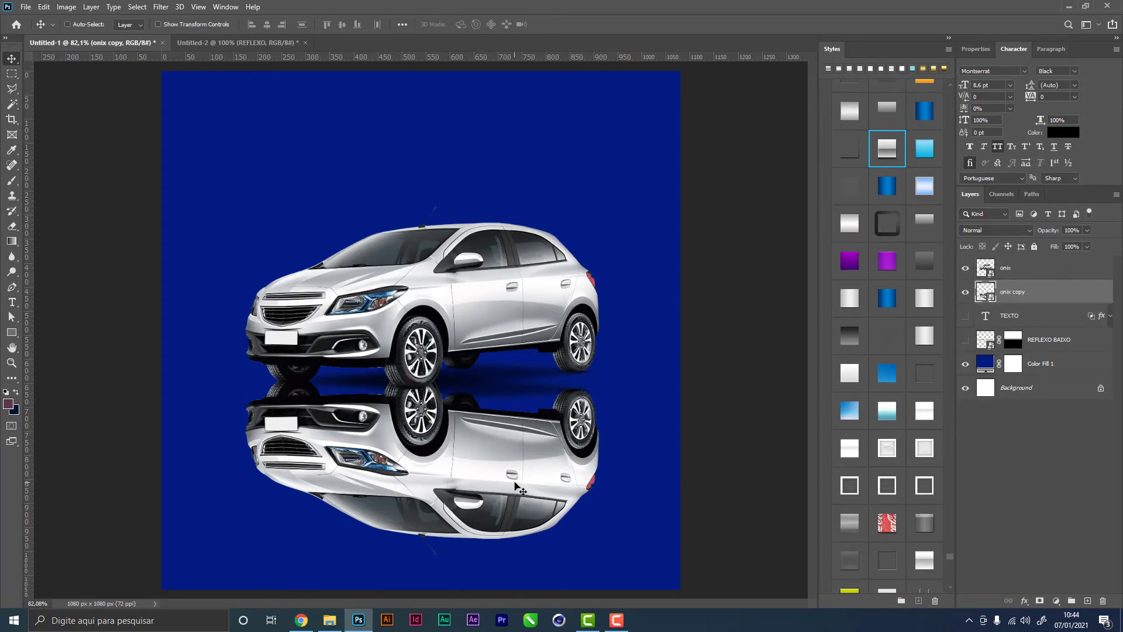
# Skew the reflected car, raising its right side and lowering its left side
pyautogui.hotkey('ctrl', 't')
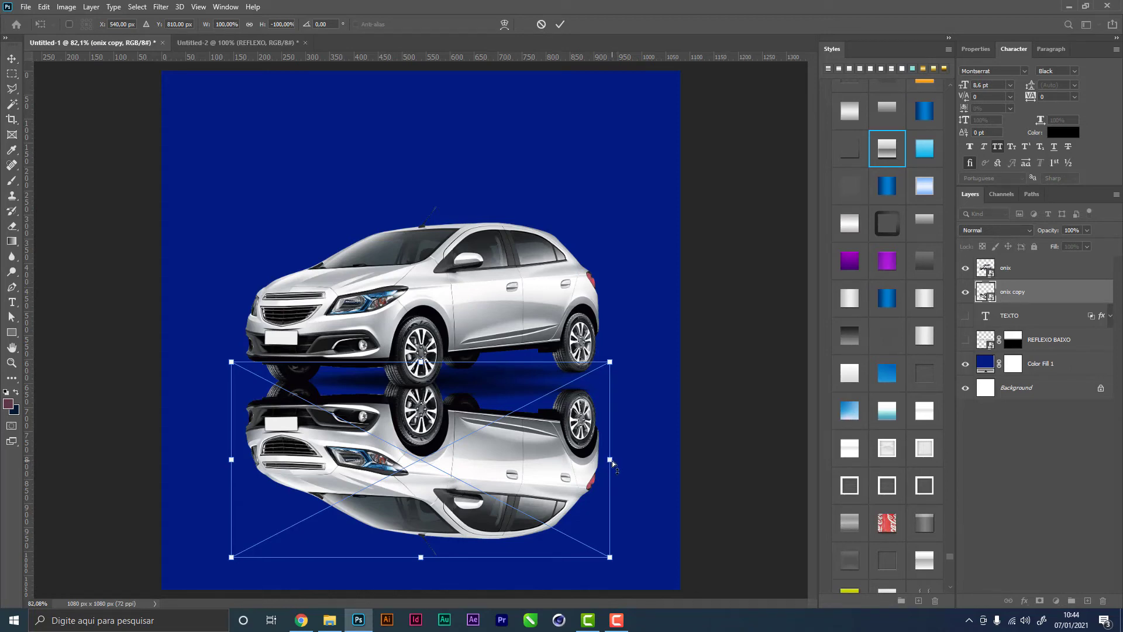
pyautogui.moveTo(612, 461); pyautogui.dragTo(610, 443)
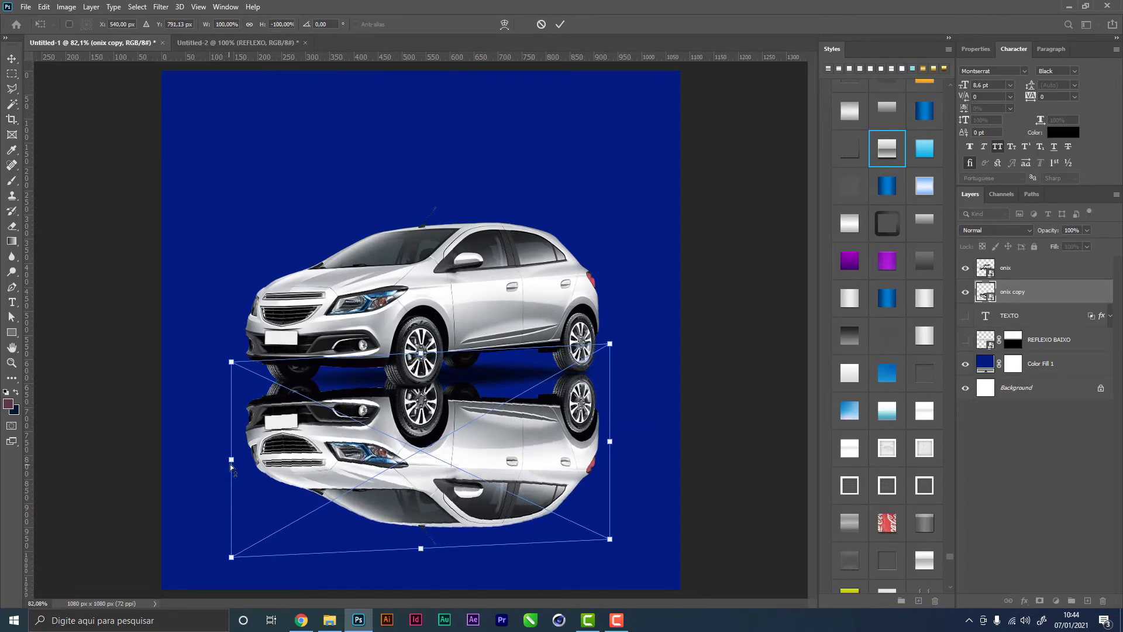
pyautogui.moveTo(235, 459); pyautogui.dragTo(236, 466)
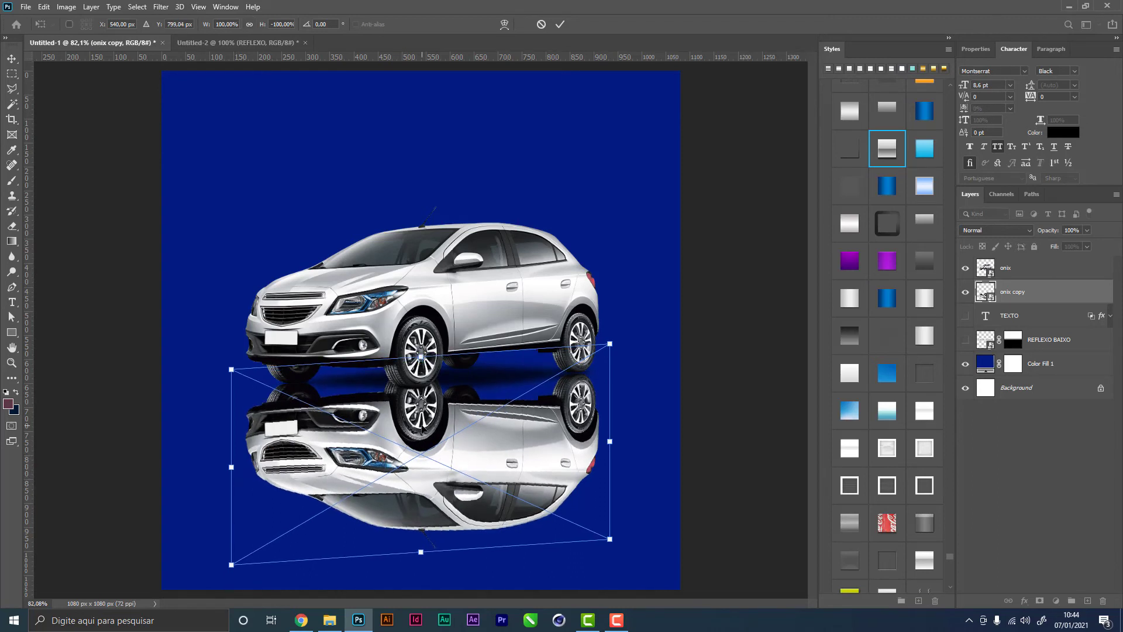
# Warp the reflection so its top meets the car's tyres, and commit it
pyautogui.rightClick(424, 425)
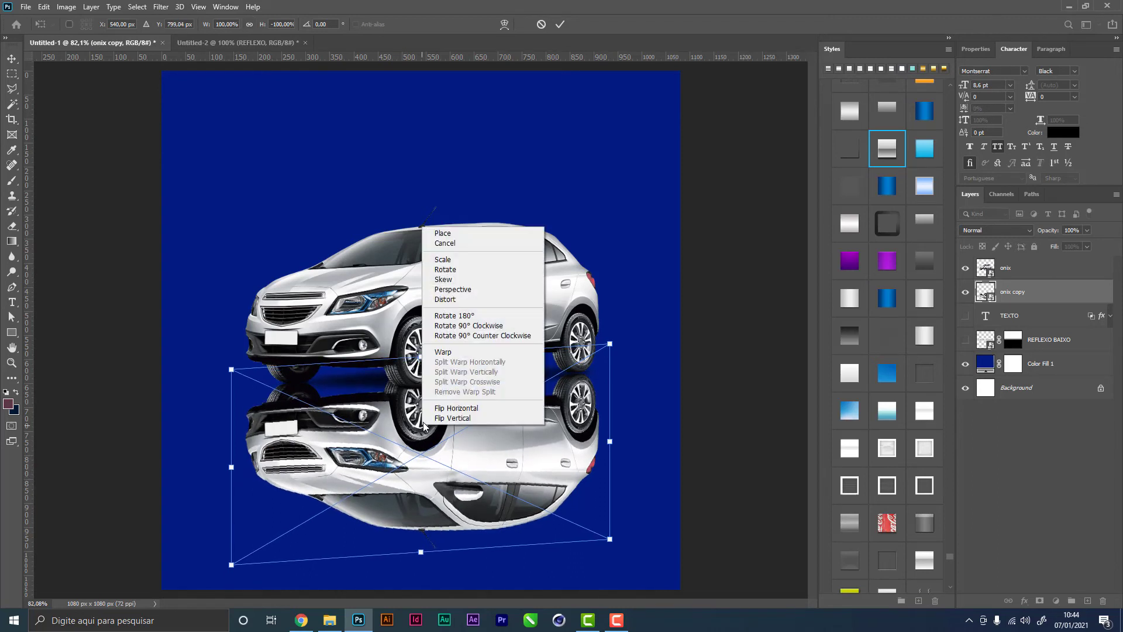
pyautogui.rightClick(381, 431)
pyautogui.click(432, 349)
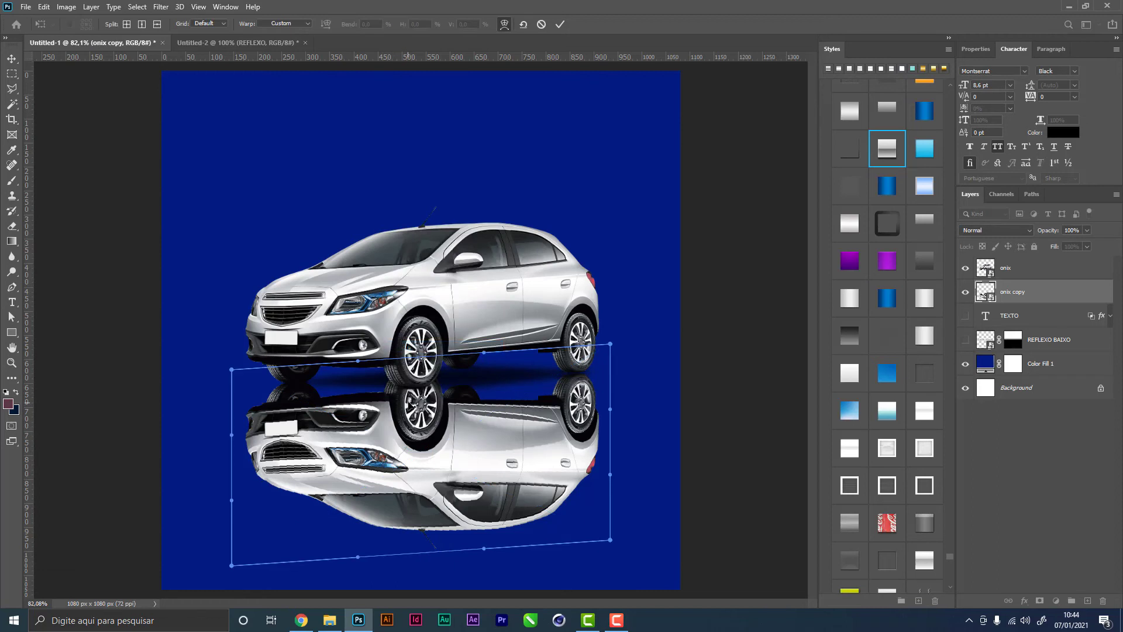
pyautogui.moveTo(412, 405); pyautogui.dragTo(412, 414)
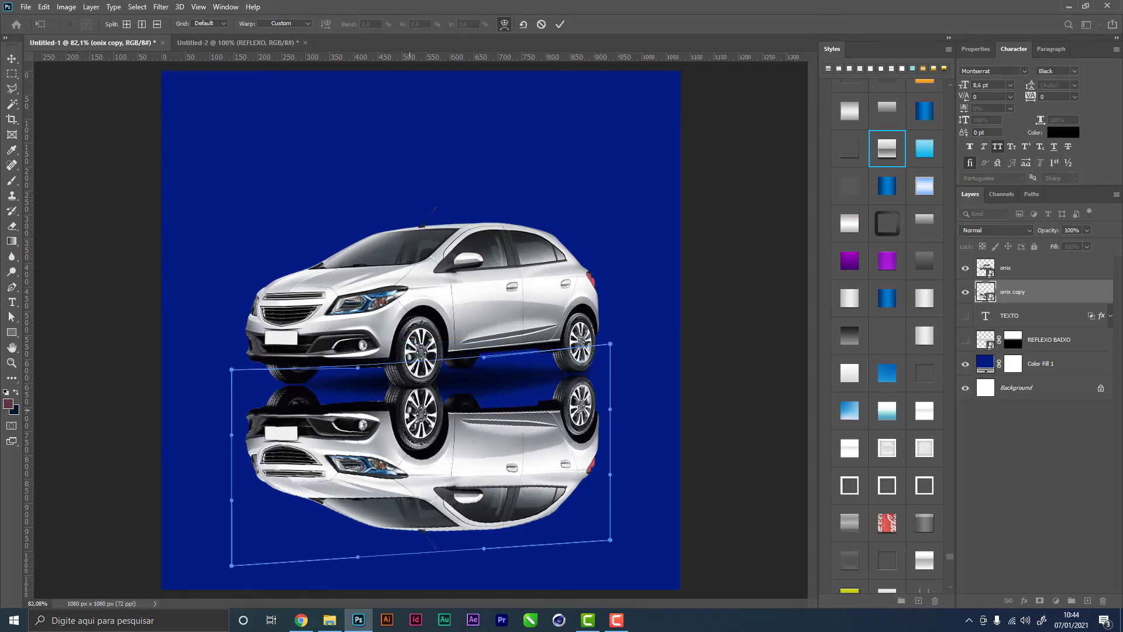
pyautogui.moveTo(412, 415)
pyautogui.mouseDown()
pyautogui.moveTo(469, 402)
pyautogui.moveTo(443, 408)
pyautogui.mouseUp()
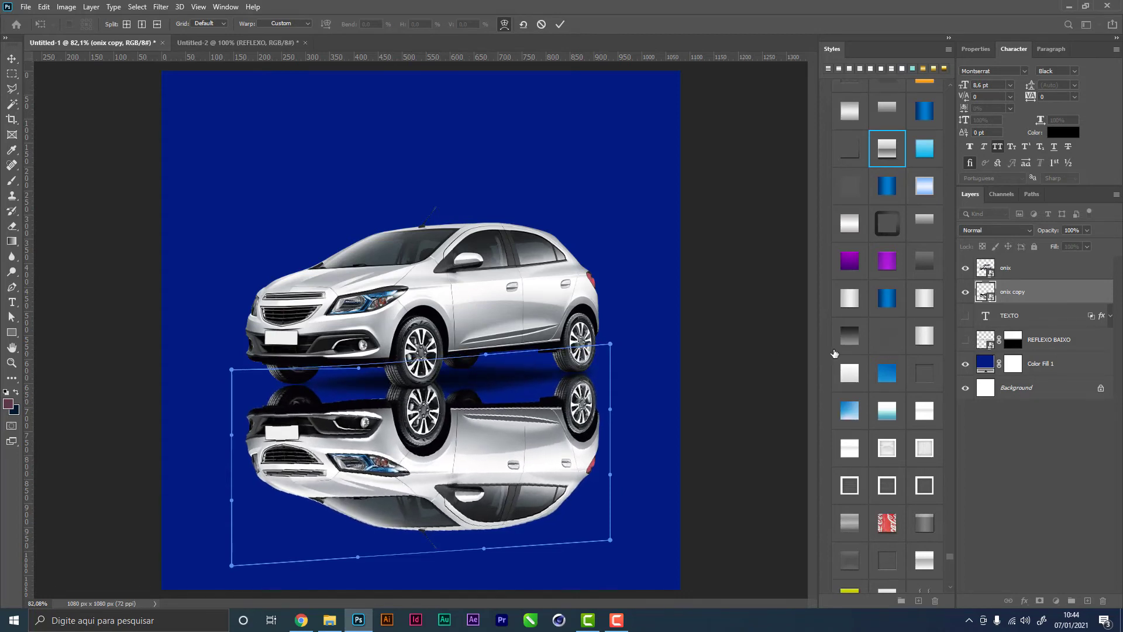
pyautogui.press('Return')
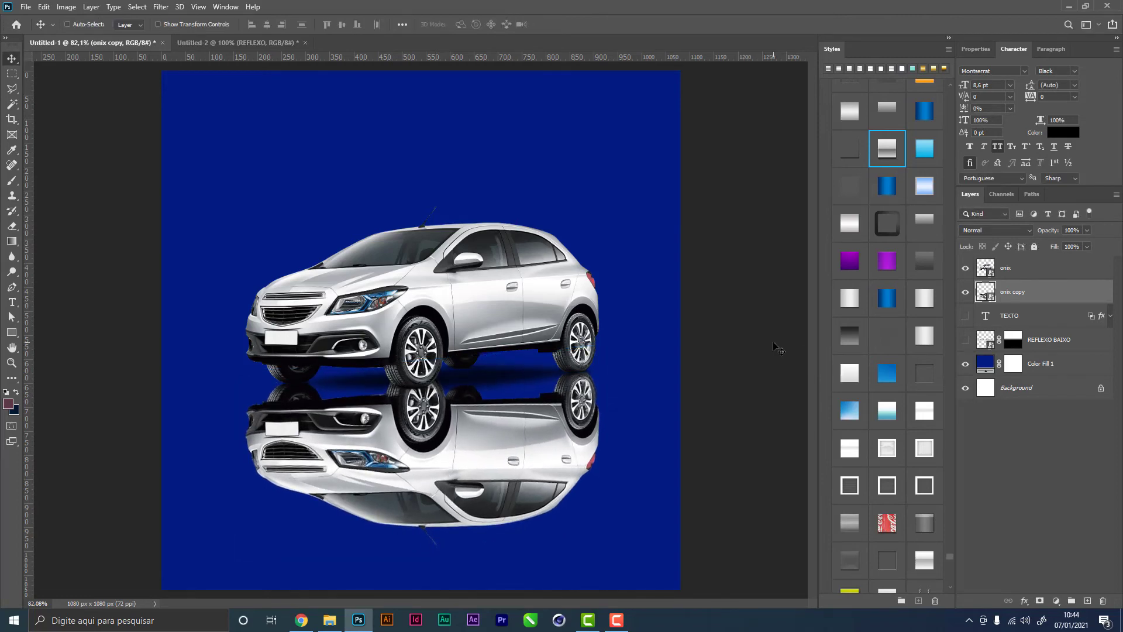
# Mask onix copy and redraw a black-to-white linear gradient until the reflection fades below the wheels
pyautogui.click(1039, 599)
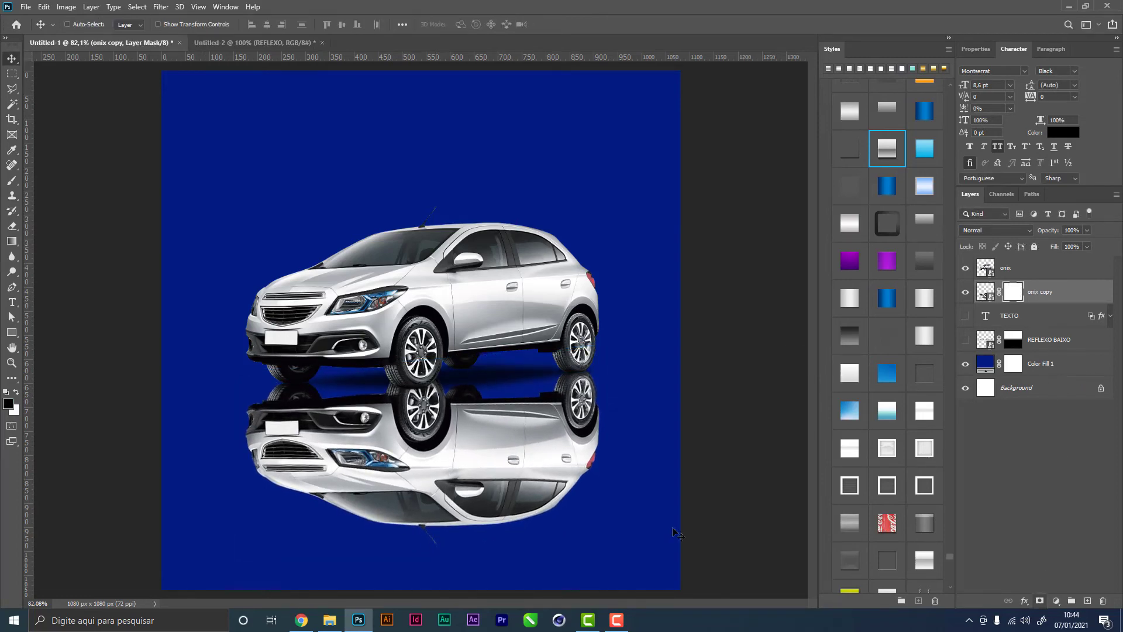
pyautogui.press('g')
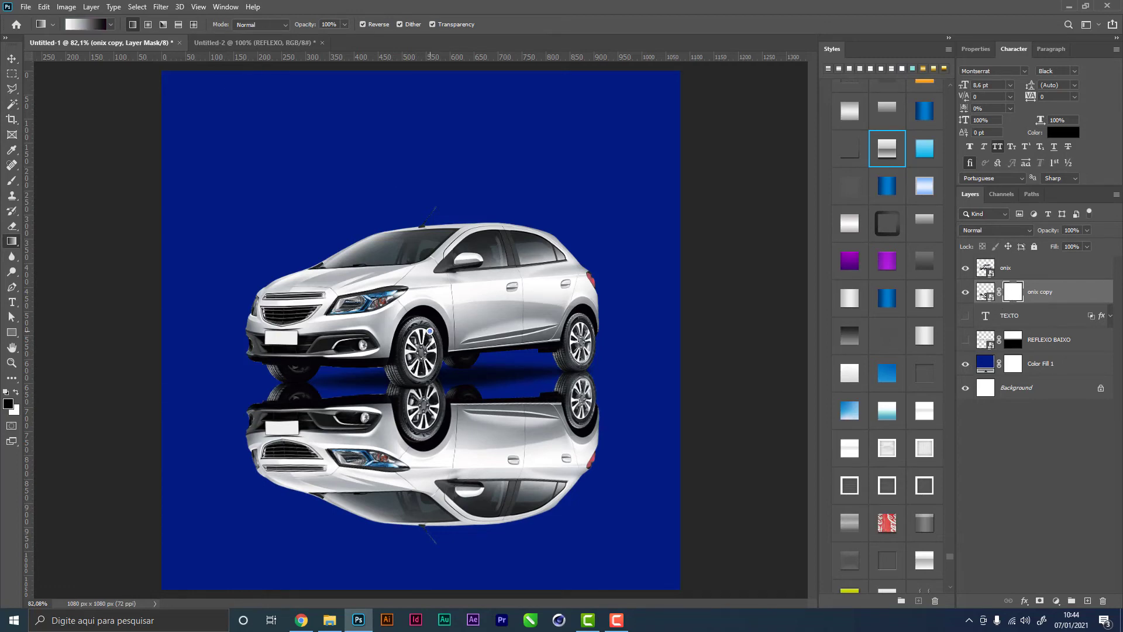
pyautogui.moveTo(429, 331); pyautogui.dragTo(430, 438)
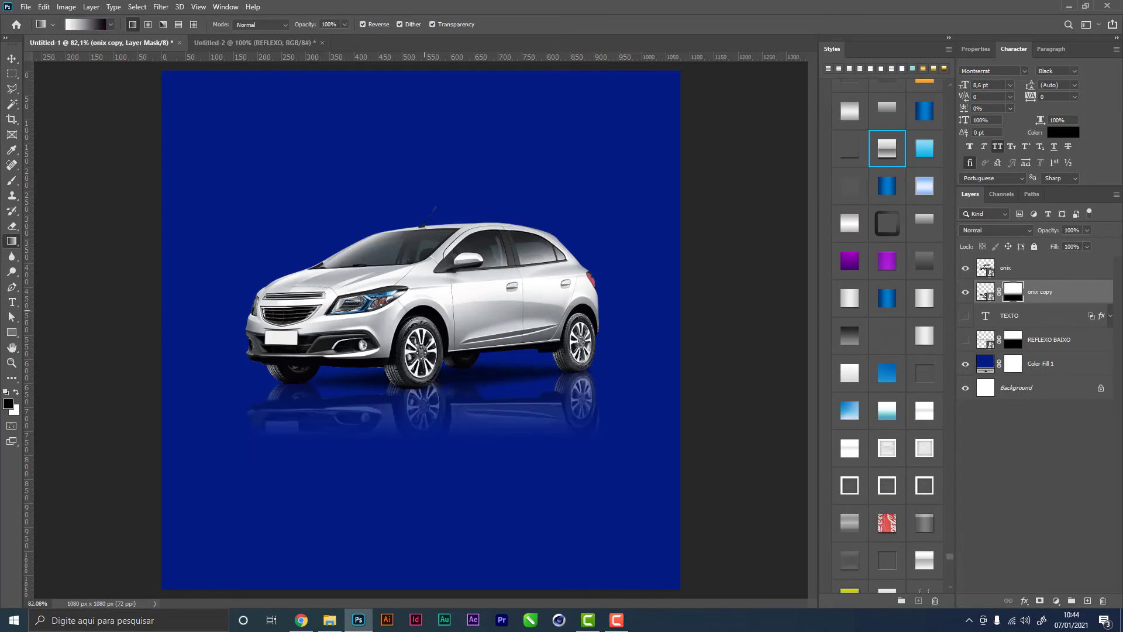
pyautogui.moveTo(425, 363); pyautogui.dragTo(425, 462)
pyautogui.moveTo(431, 363); pyautogui.dragTo(432, 451)
pyautogui.moveTo(429, 260); pyautogui.dragTo(431, 429)
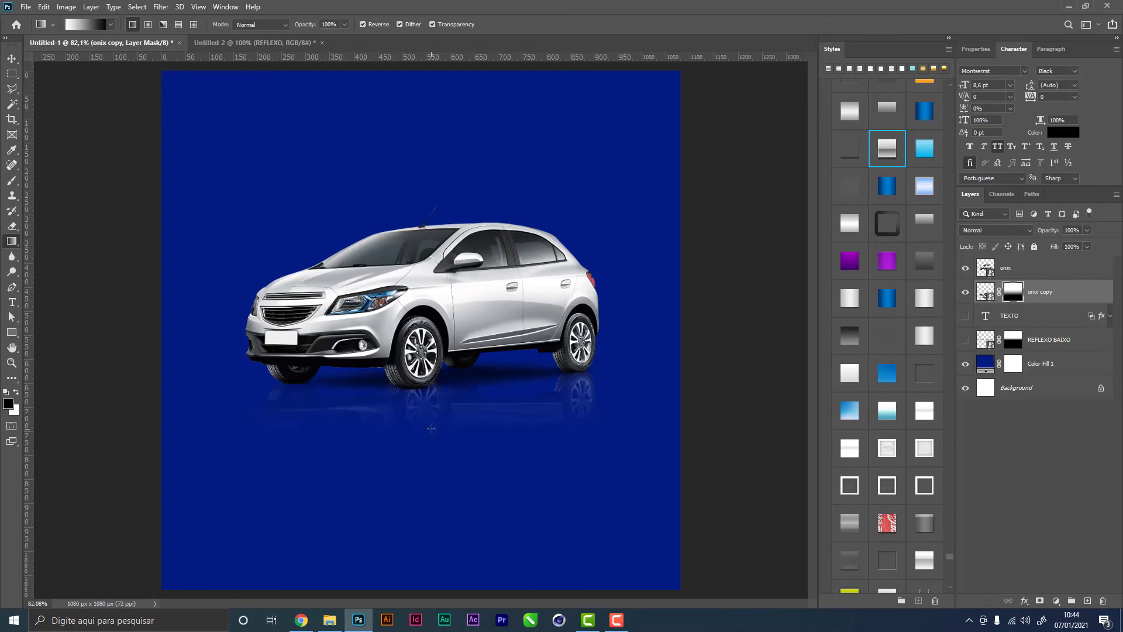
pyautogui.click(11, 59)
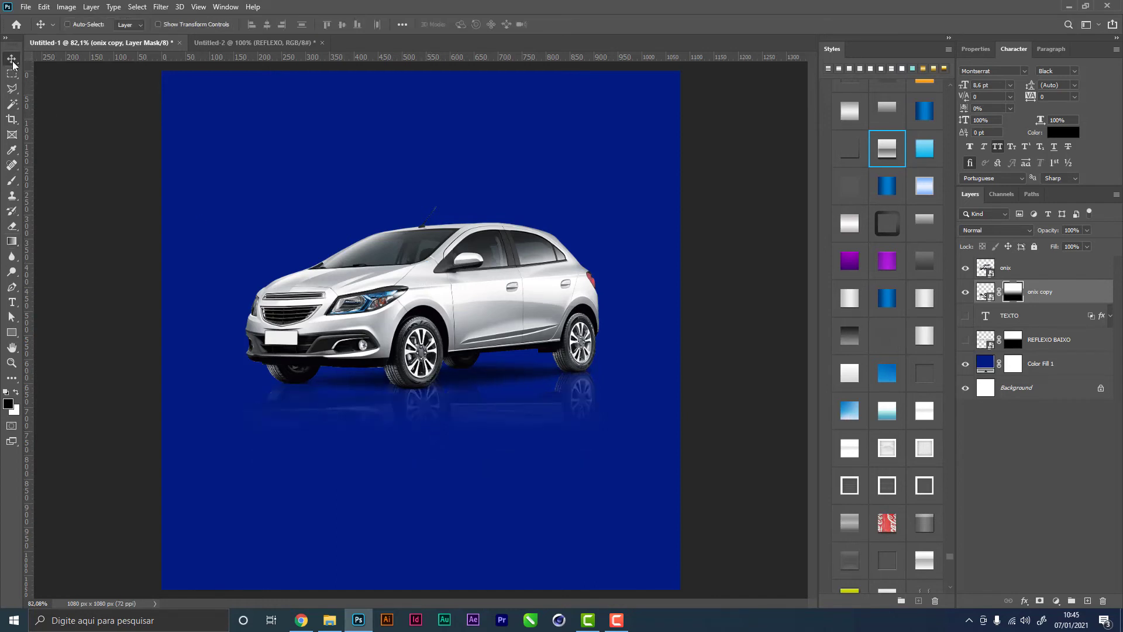
pyautogui.moveTo(433, 386); pyautogui.dragTo(433, 396)
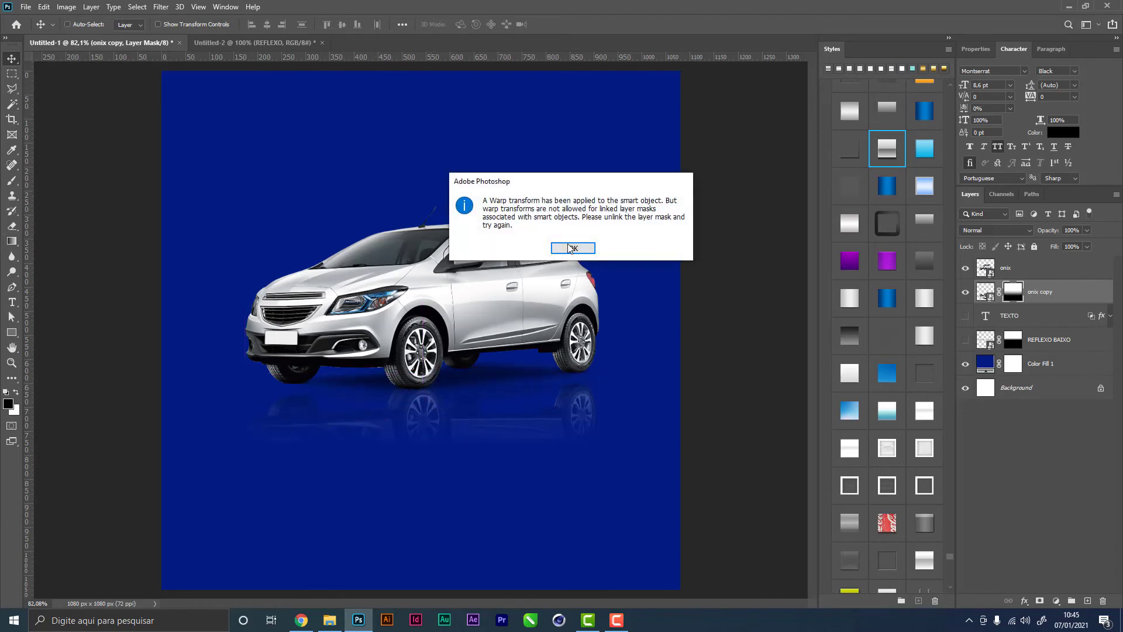
pyautogui.click(561, 249)
pyautogui.moveTo(358, 421); pyautogui.dragTo(359, 424)
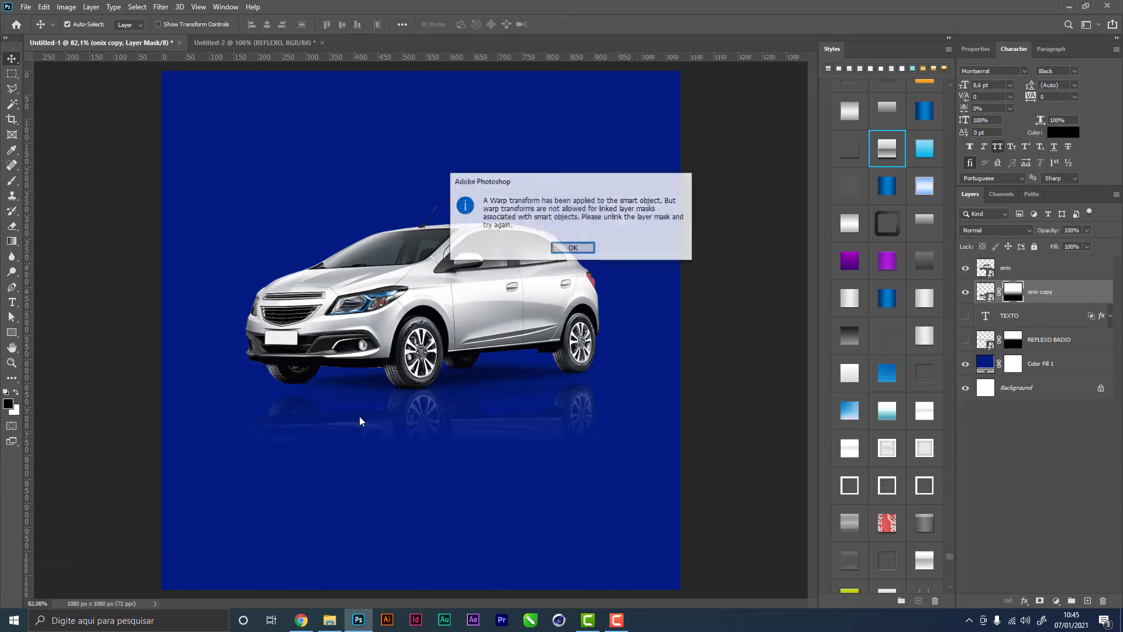
pyautogui.click(572, 248)
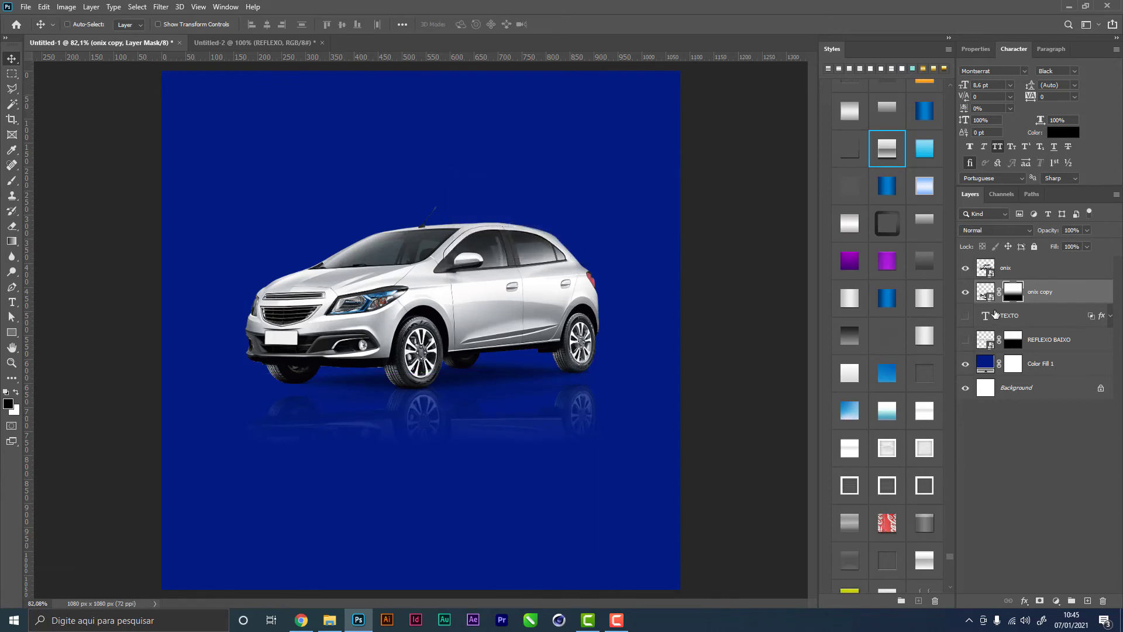
pyautogui.click(985, 291)
pyautogui.click(430, 370)
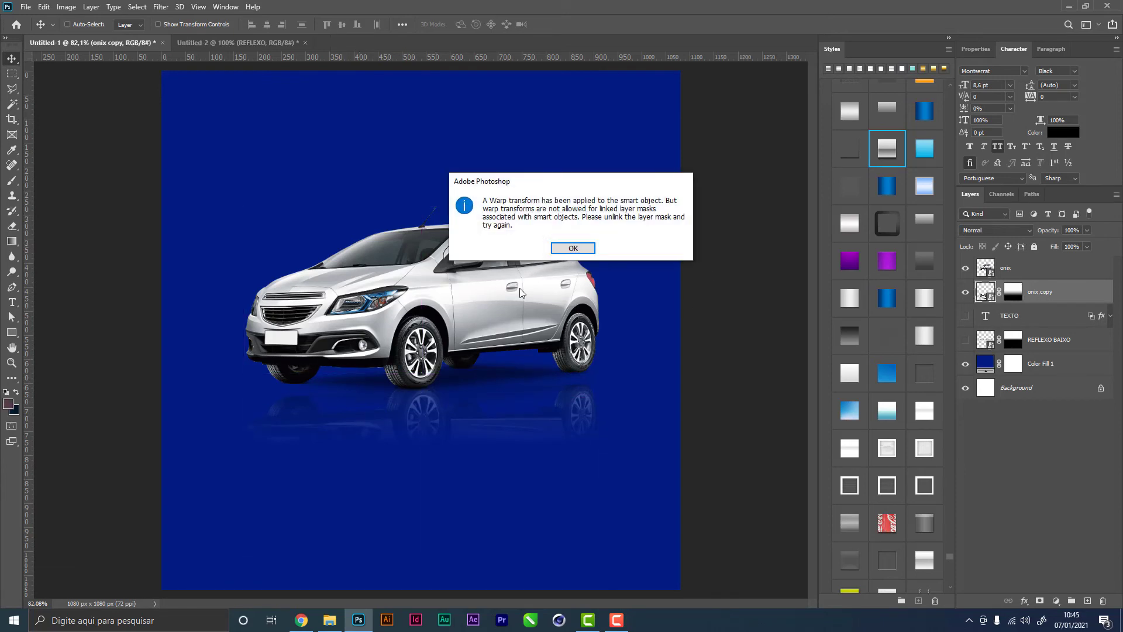
pyautogui.click(573, 248)
pyautogui.click(1009, 297)
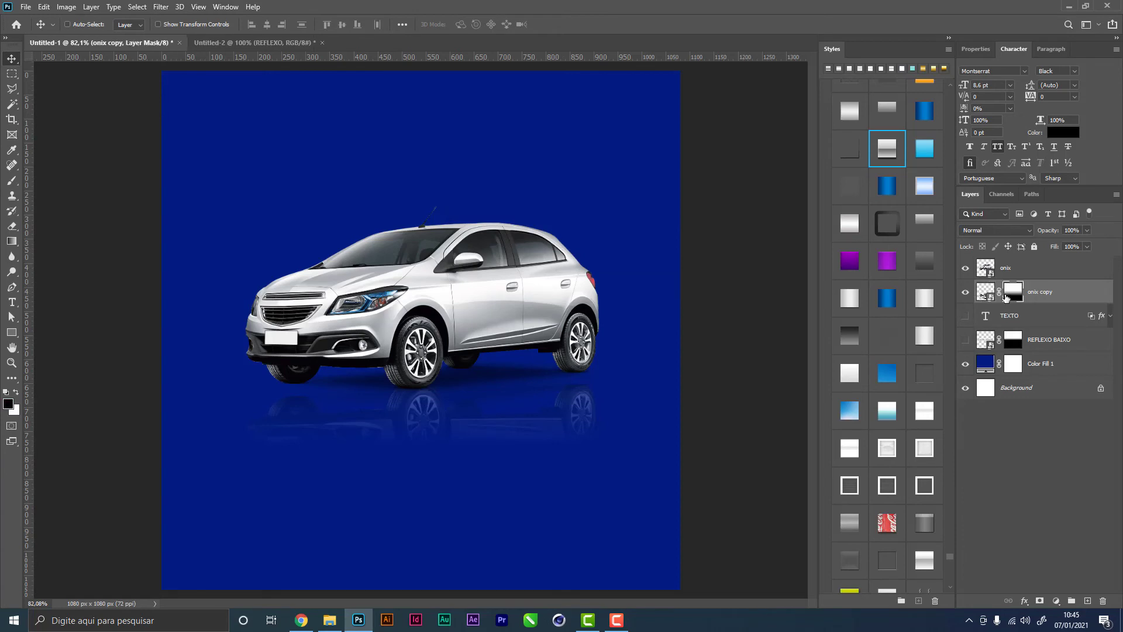
# Delete the onix copy layer mask and put the reflection into Warp transform mode
pyautogui.rightClick(1011, 298)
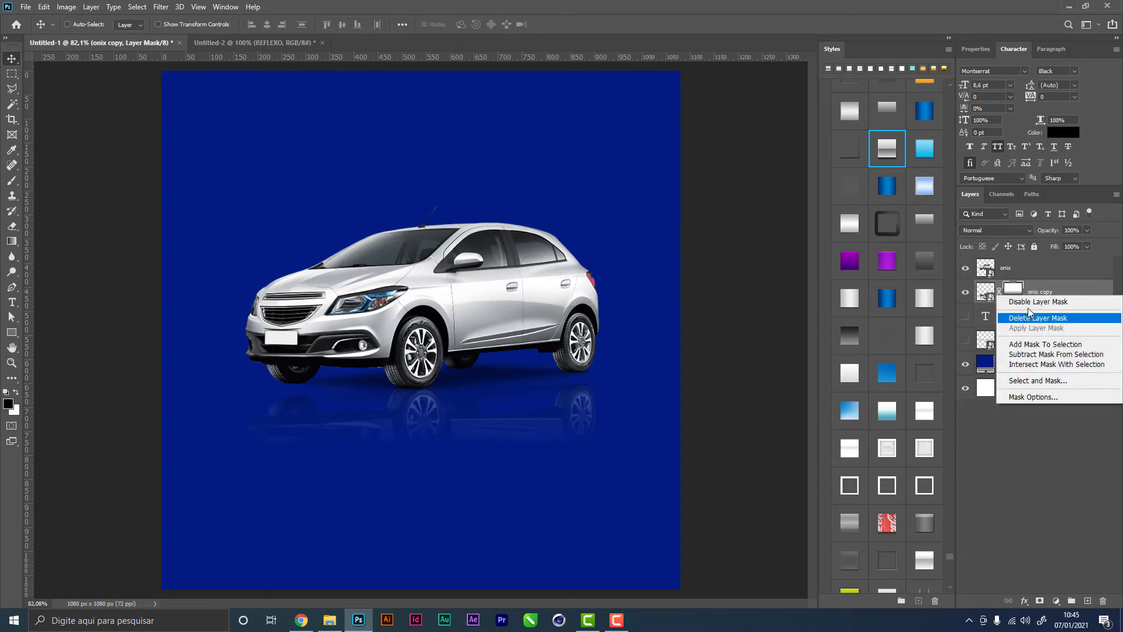
pyautogui.click(1015, 315)
pyautogui.hotkey('ctrl', 't')
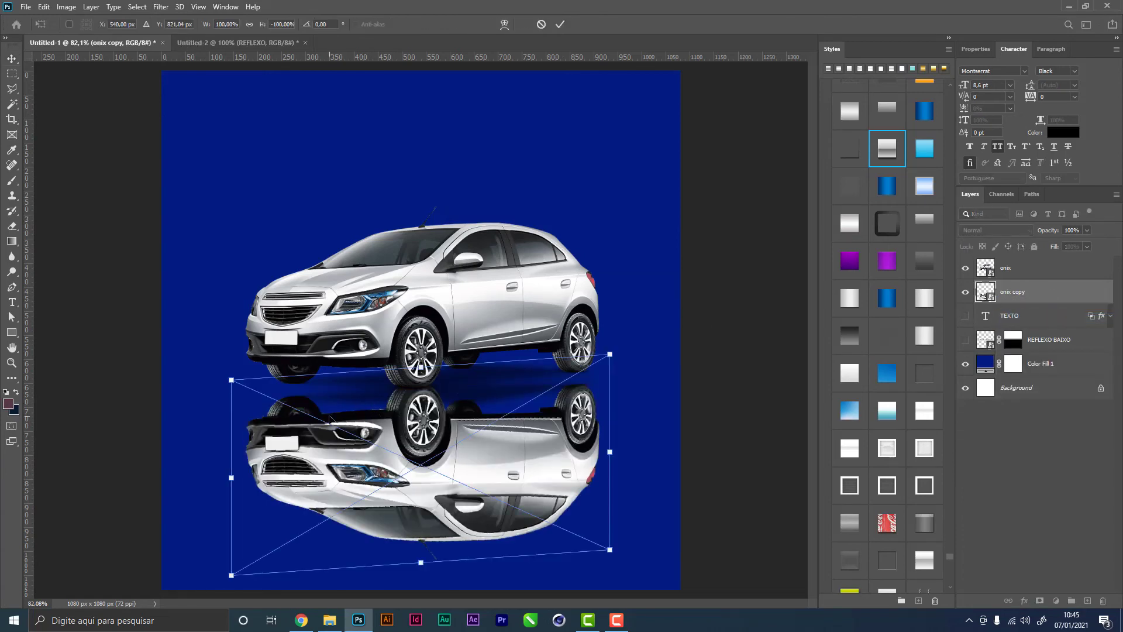
pyautogui.rightClick(331, 413)
pyautogui.click(354, 343)
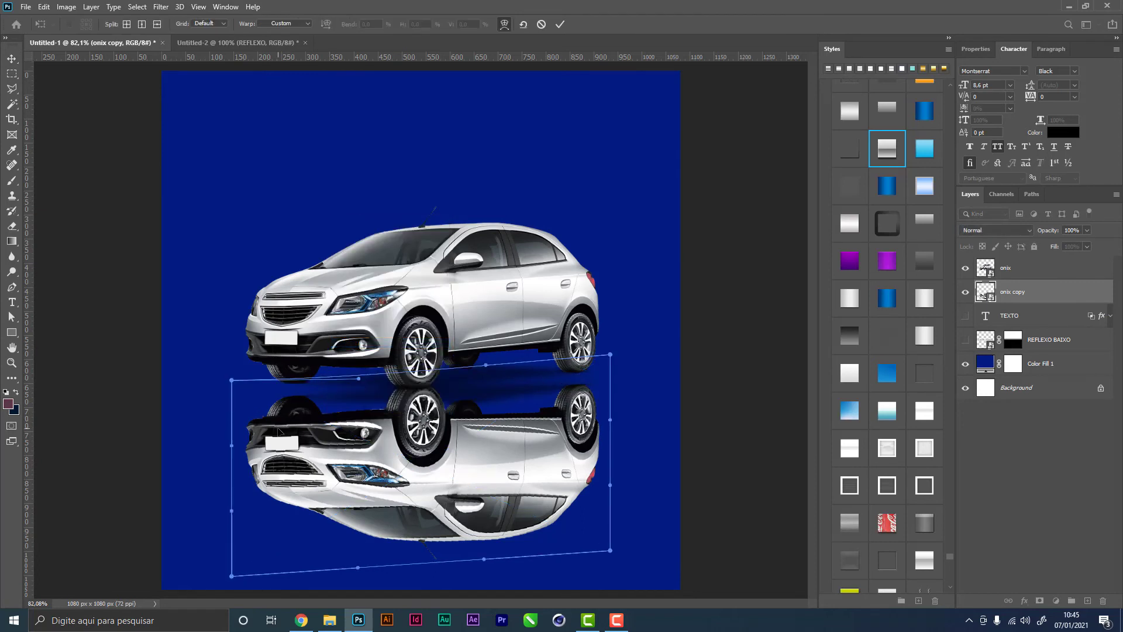
# Reshape the warp mesh so the reflection's front and rear meet the tyres, then apply it
pyautogui.moveTo(278, 430); pyautogui.dragTo(293, 391)
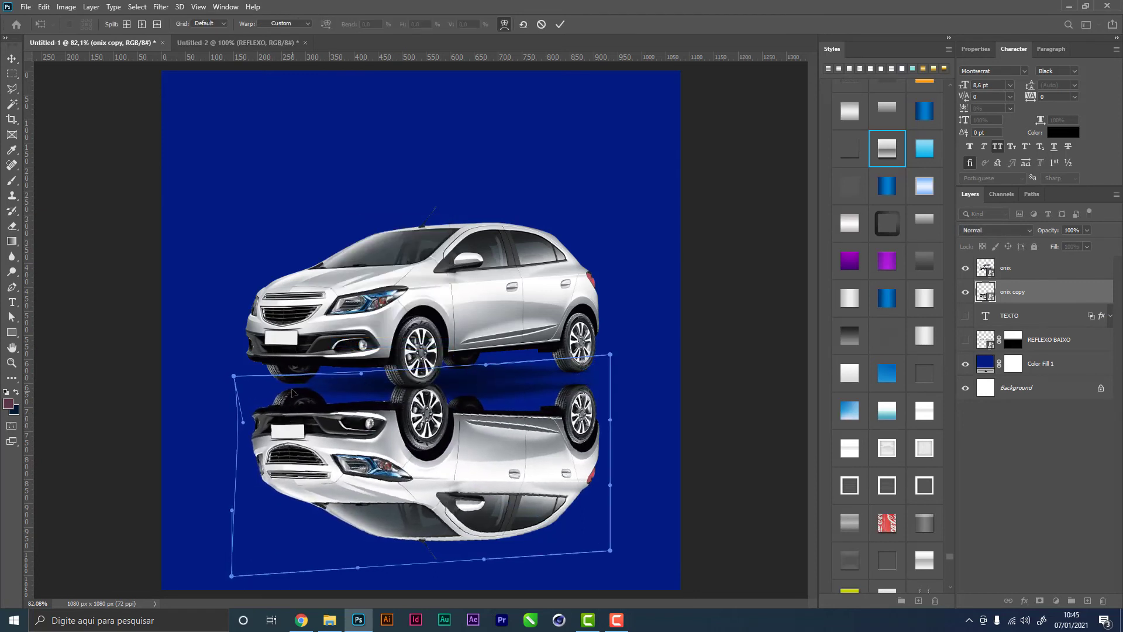
pyautogui.moveTo(233, 376); pyautogui.dragTo(236, 359)
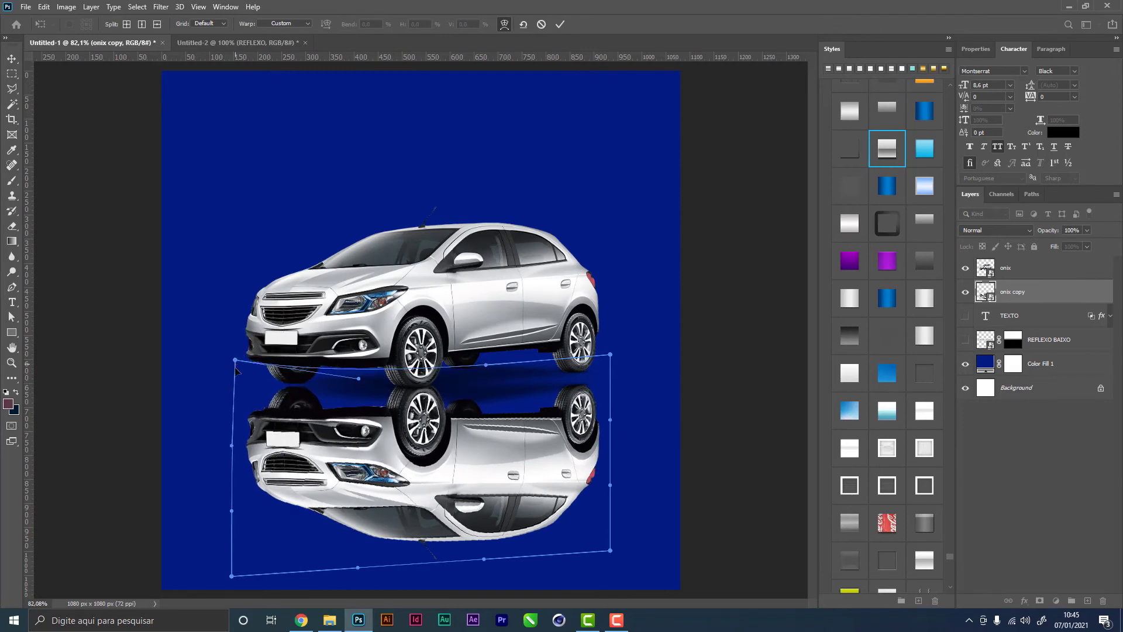
pyautogui.hotkey('ctrl', 'z')
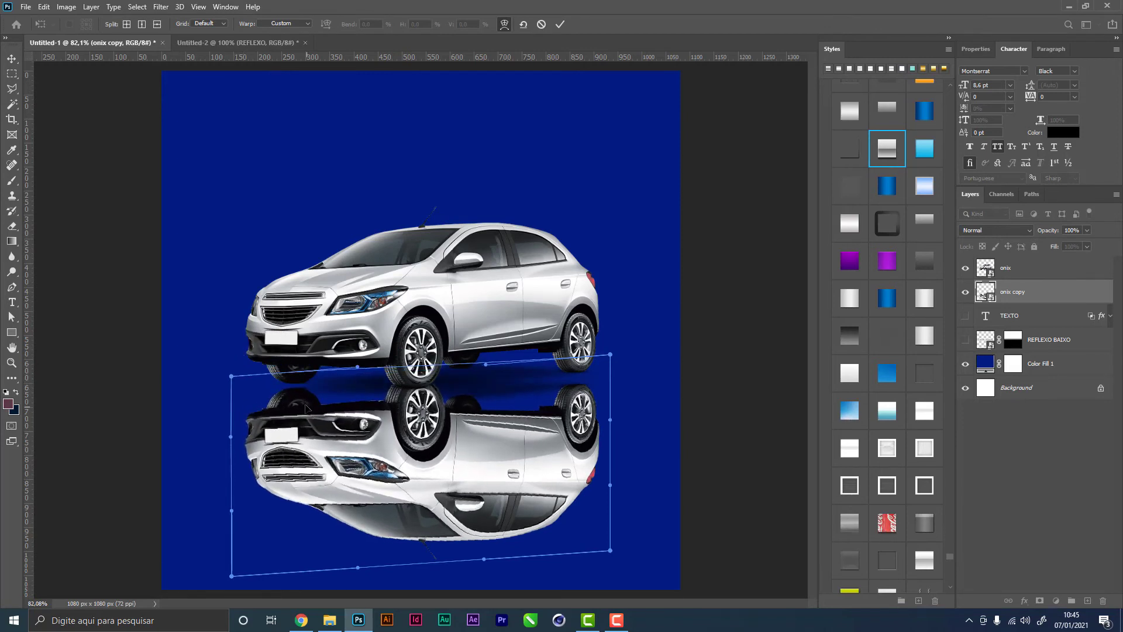
pyautogui.moveTo(307, 417); pyautogui.dragTo(301, 409)
pyautogui.moveTo(232, 380); pyautogui.dragTo(231, 371)
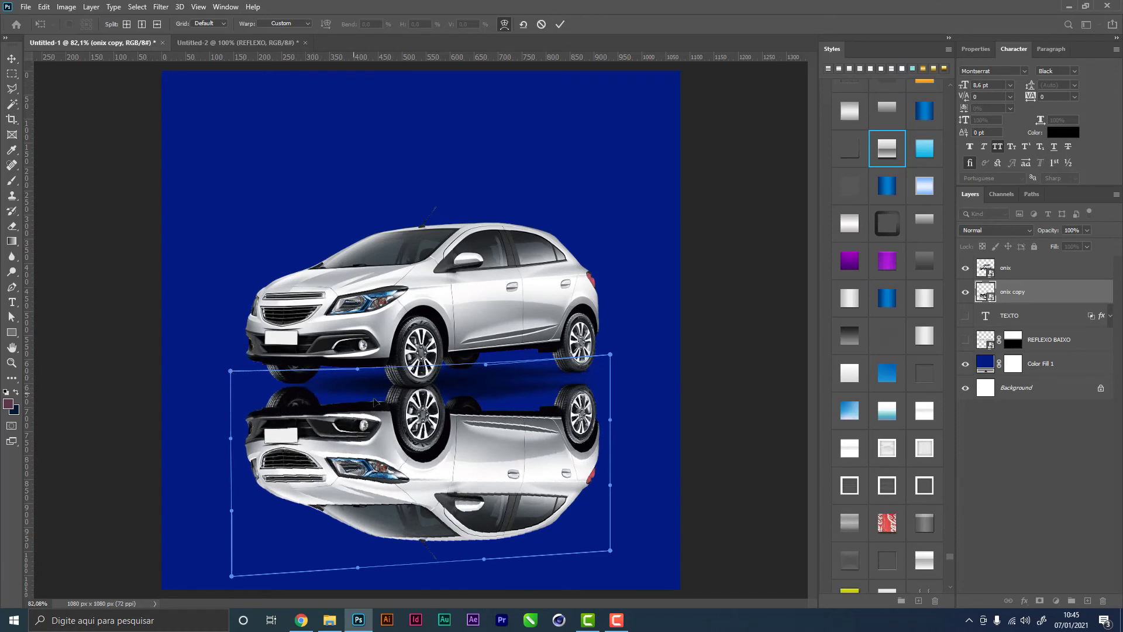
pyautogui.moveTo(304, 413)
pyautogui.mouseDown()
pyautogui.moveTo(285, 390)
pyautogui.moveTo(409, 399)
pyautogui.mouseUp()
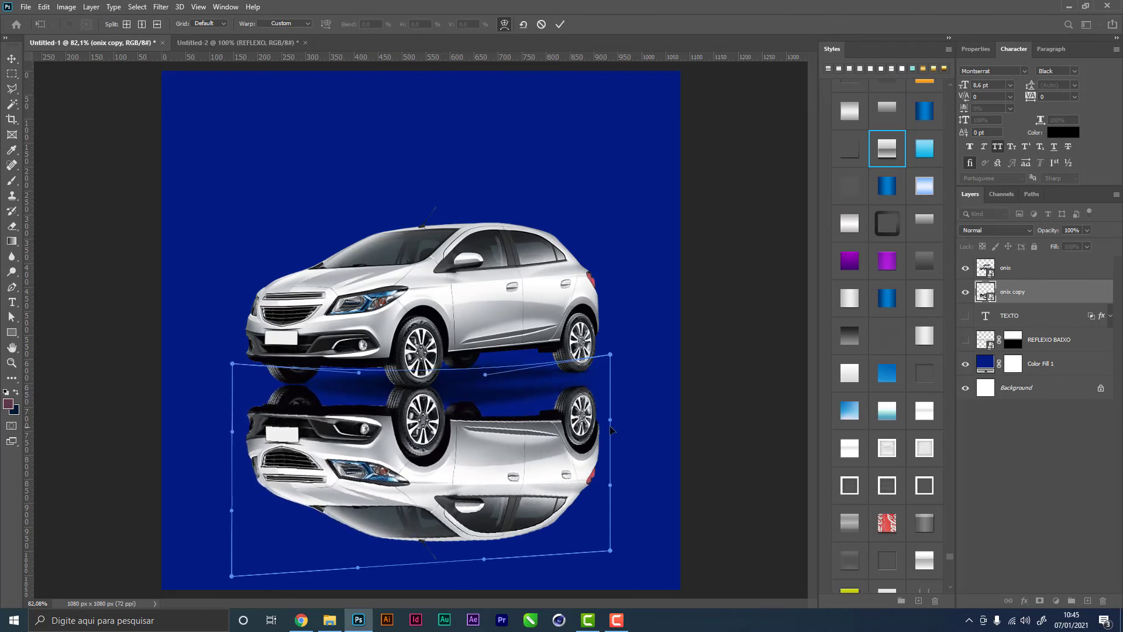
pyautogui.moveTo(585, 413); pyautogui.dragTo(611, 335)
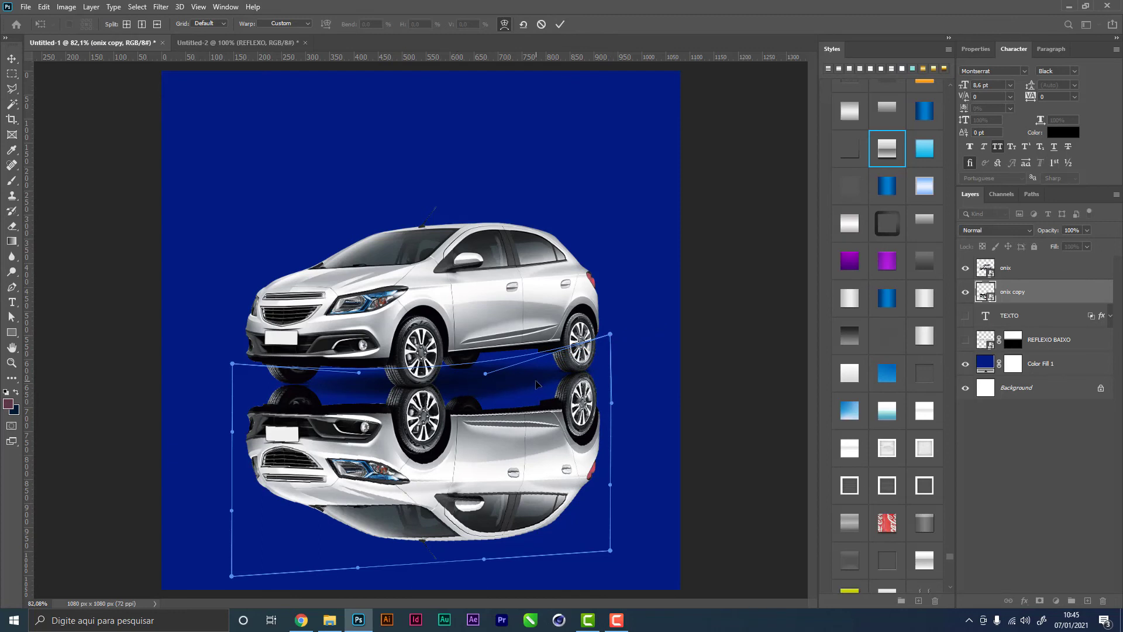
pyautogui.press('Return')
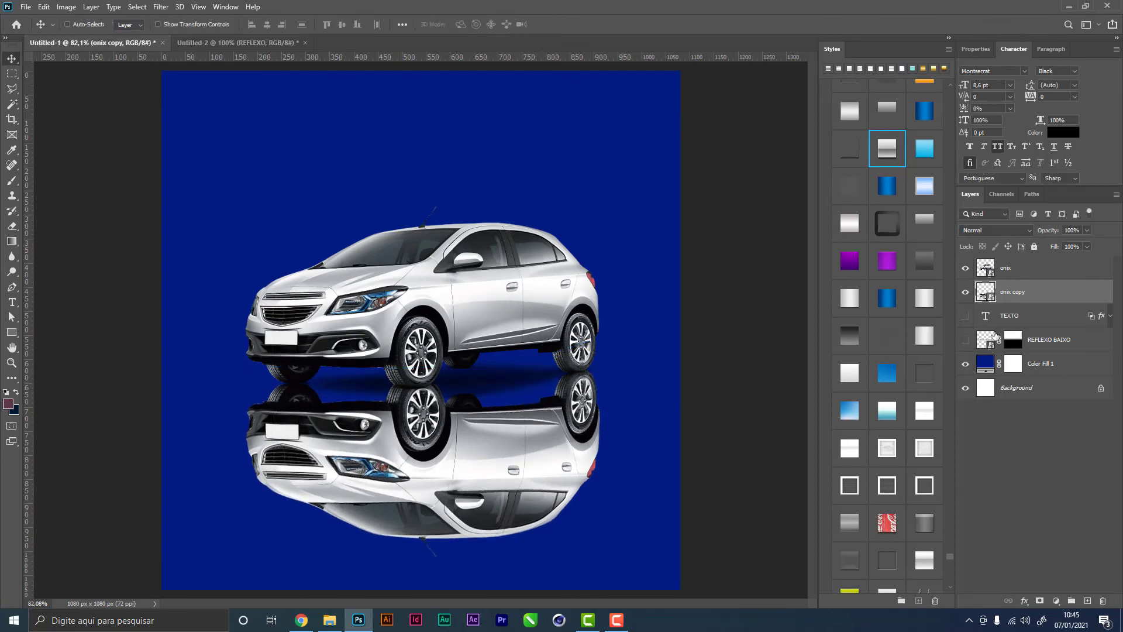
# Add a layer mask to onix copy with a black-to-white gradient fading the reflection downward
pyautogui.click(1039, 601)
pyautogui.press('d')
pyautogui.press('g')
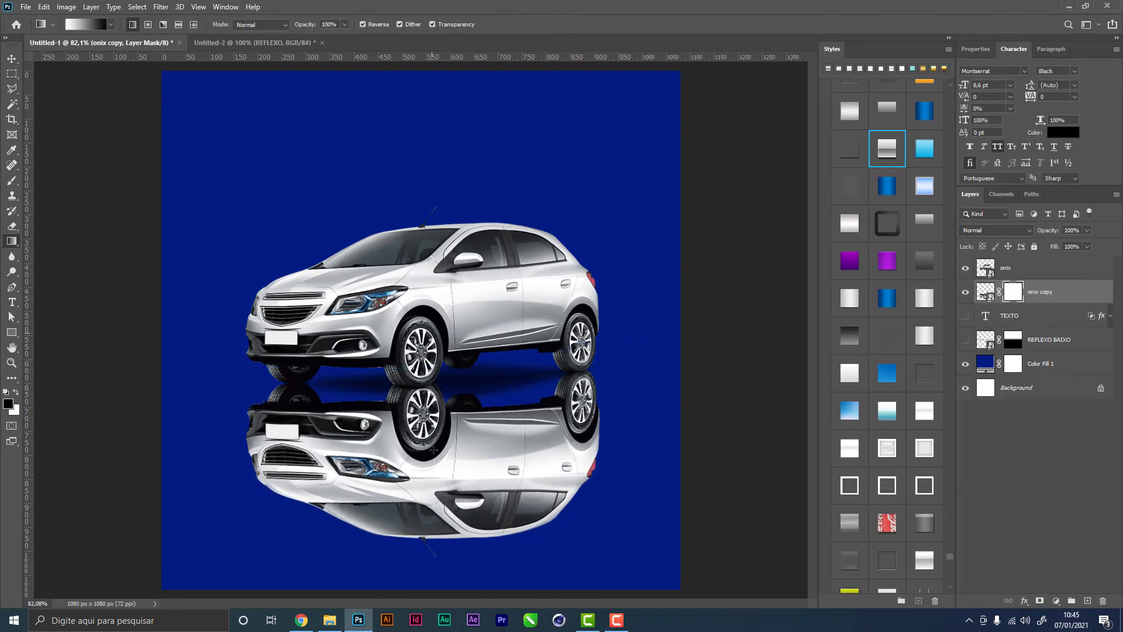
pyautogui.moveTo(430, 380); pyautogui.dragTo(433, 449)
pyautogui.moveTo(411, 314); pyautogui.dragTo(413, 440)
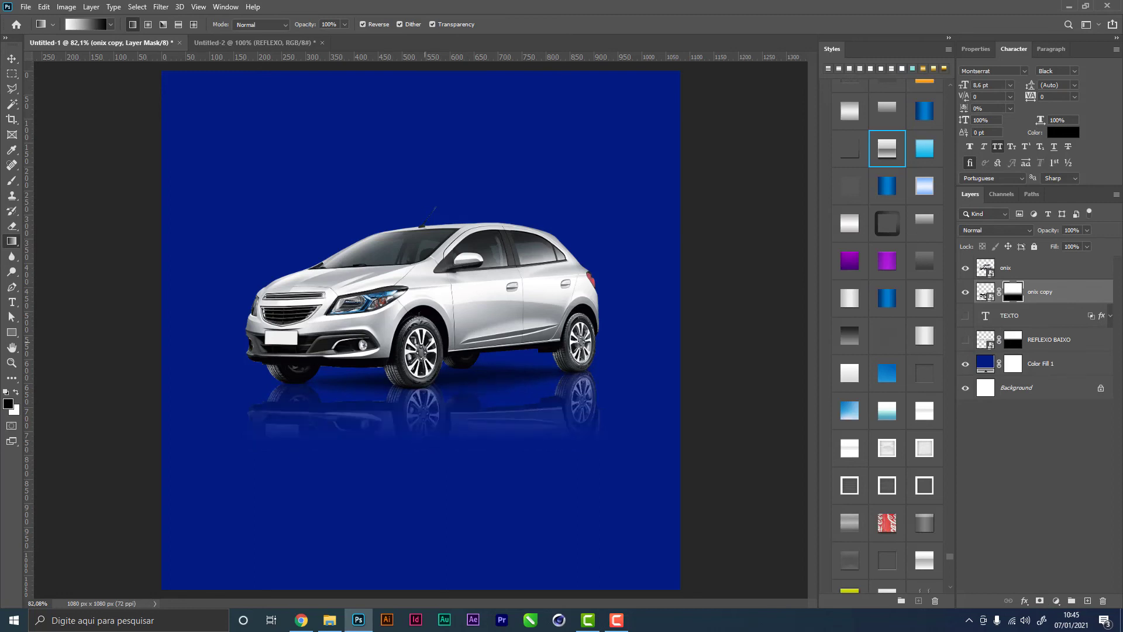
pyautogui.moveTo(419, 307); pyautogui.dragTo(419, 430)
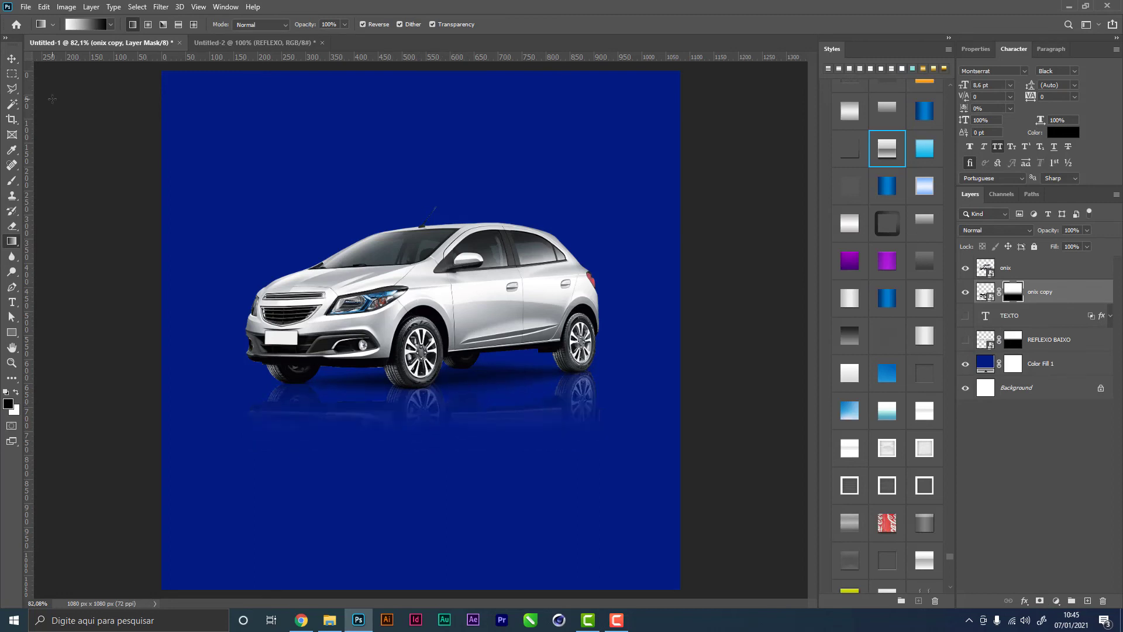
# Dismiss the warp transform warning and remove the onix copy layer mask
pyautogui.click(12, 59)
pyautogui.click(447, 476)
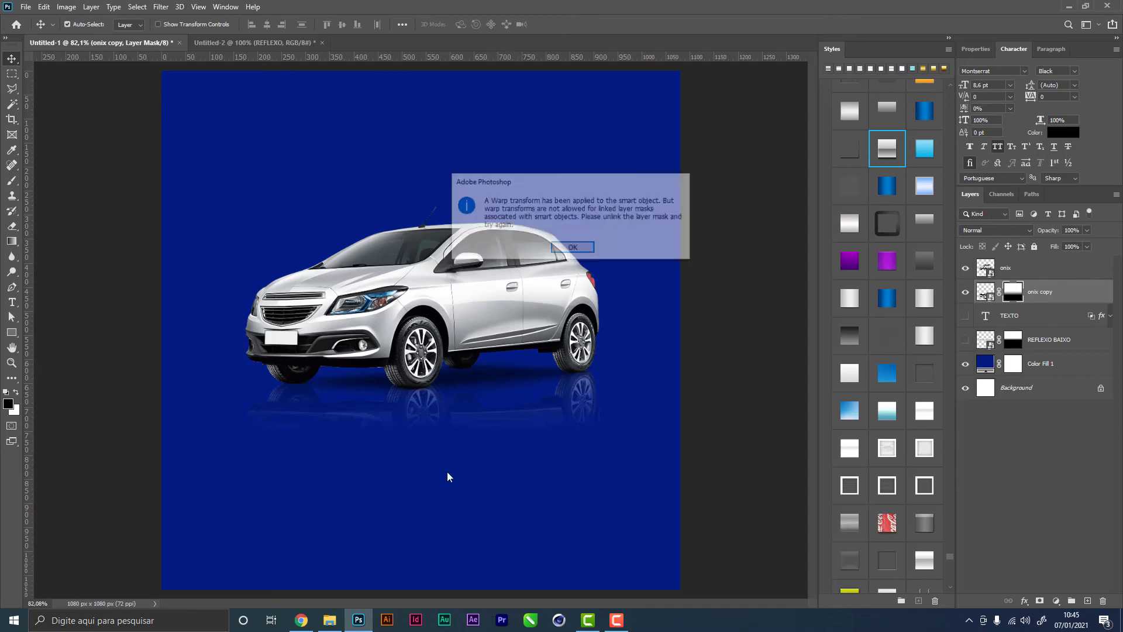
pyautogui.click(573, 247)
pyautogui.keyDown('shift'); pyautogui.click(1012, 291); pyautogui.keyUp('shift')
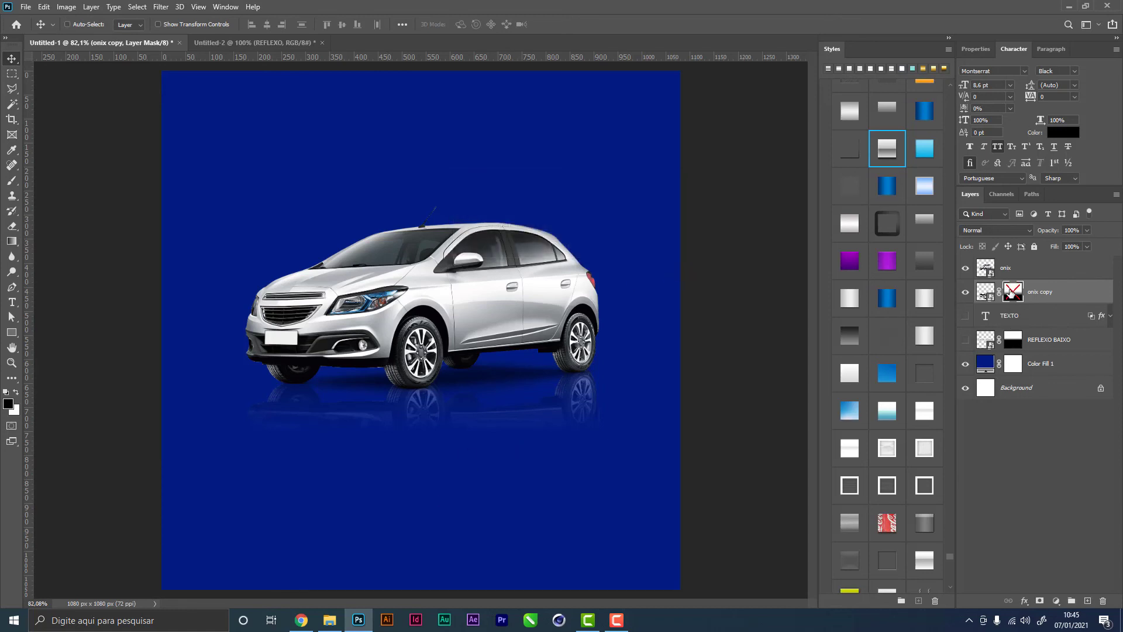
pyautogui.press('Return')
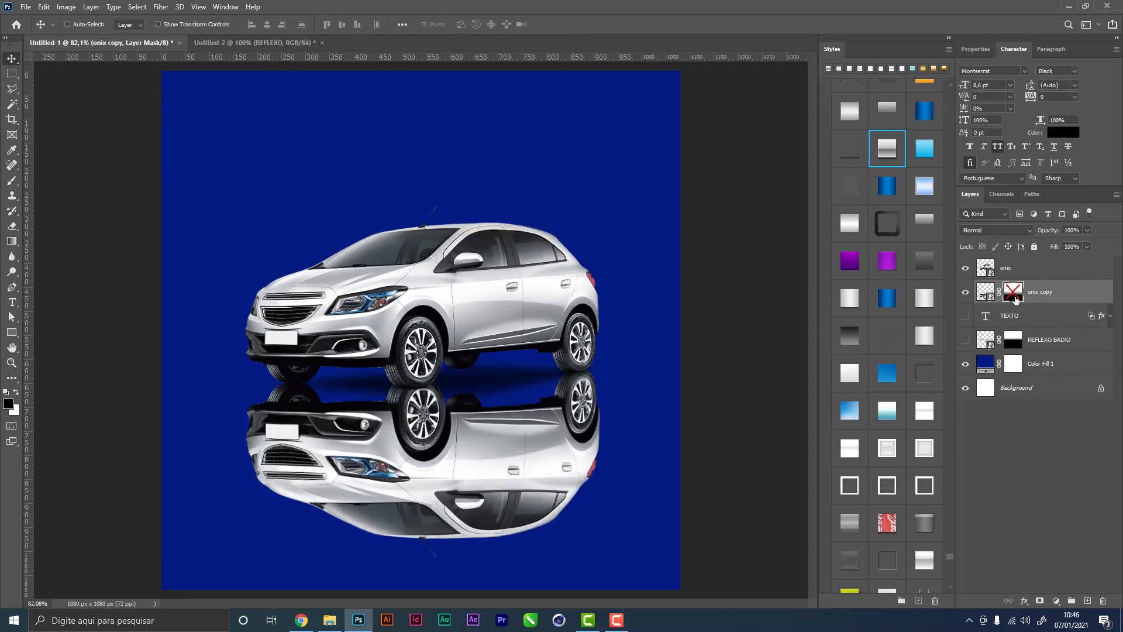
pyautogui.rightClick(1015, 298)
pyautogui.click(1038, 315)
# Free-transform the reflection, squashing its height to about 78%, and apply it
pyautogui.hotkey('ctrl', 't')
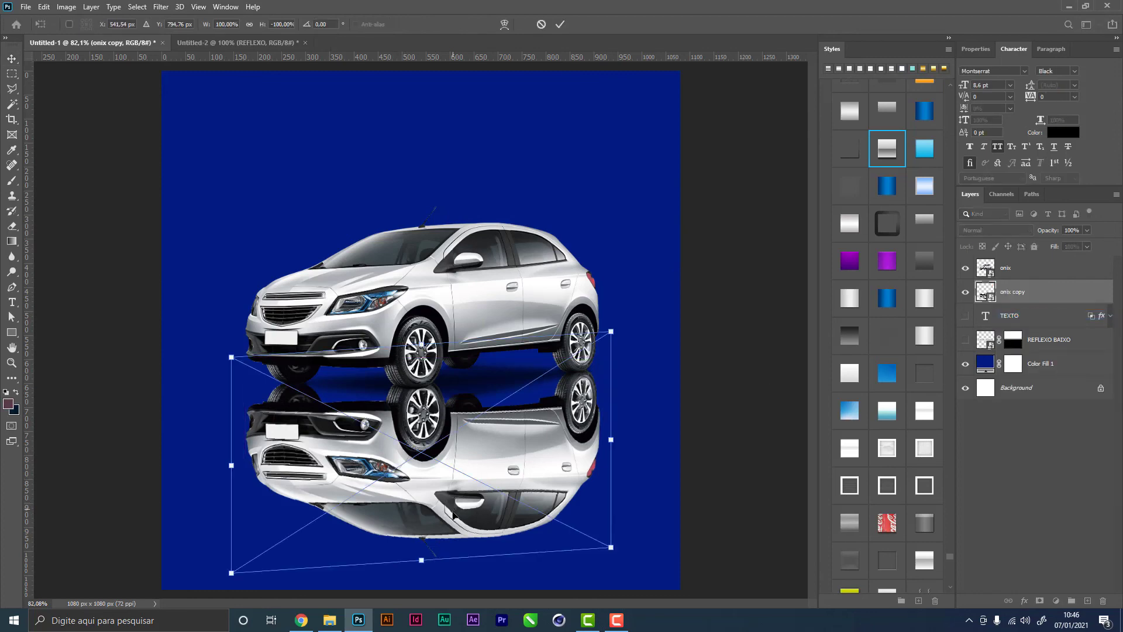
pyautogui.moveTo(422, 560); pyautogui.dragTo(427, 508)
pyautogui.moveTo(471, 450); pyautogui.dragTo(472, 456)
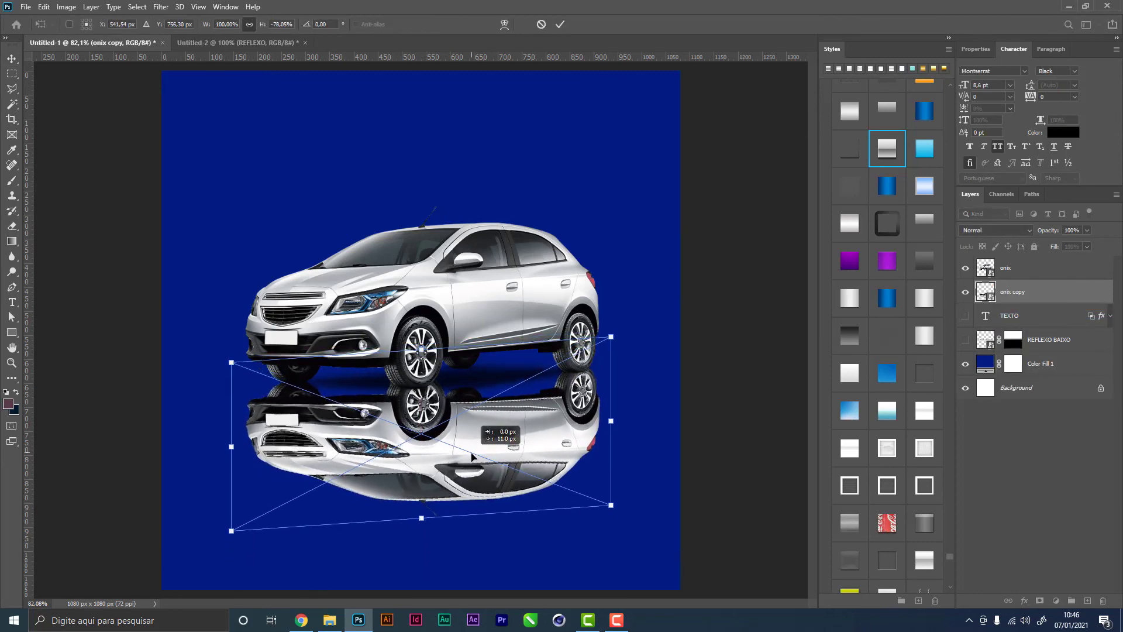
pyautogui.press('Return')
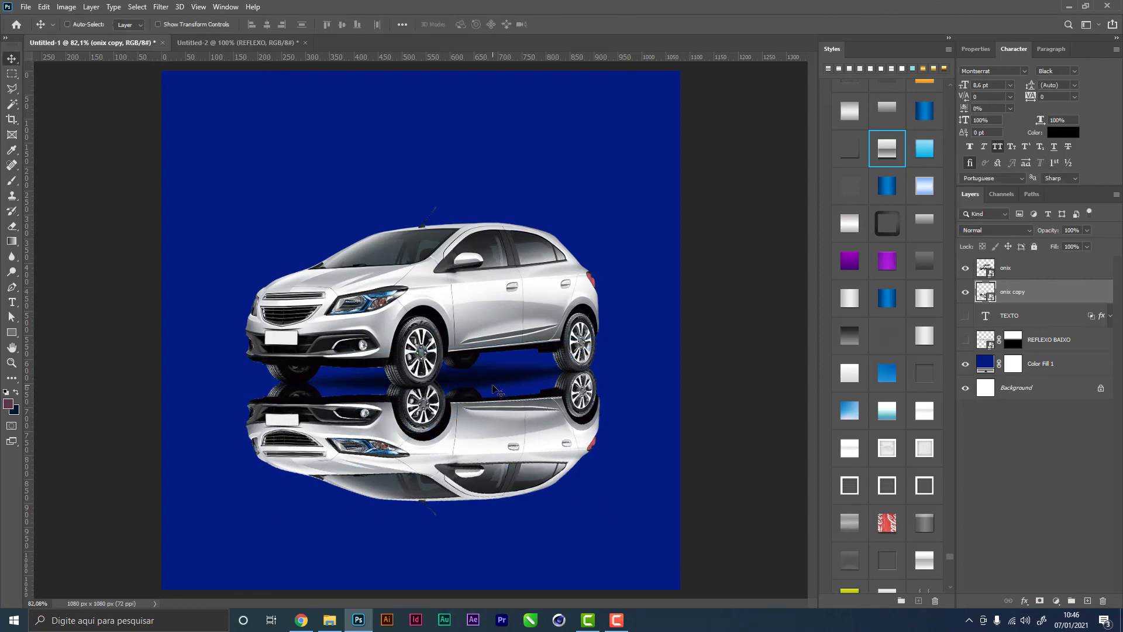
# Add a new mask to onix copy and redraw black-to-white gradients until the shortened reflection fades just below the wheels
pyautogui.click(1040, 600)
pyautogui.press('g')
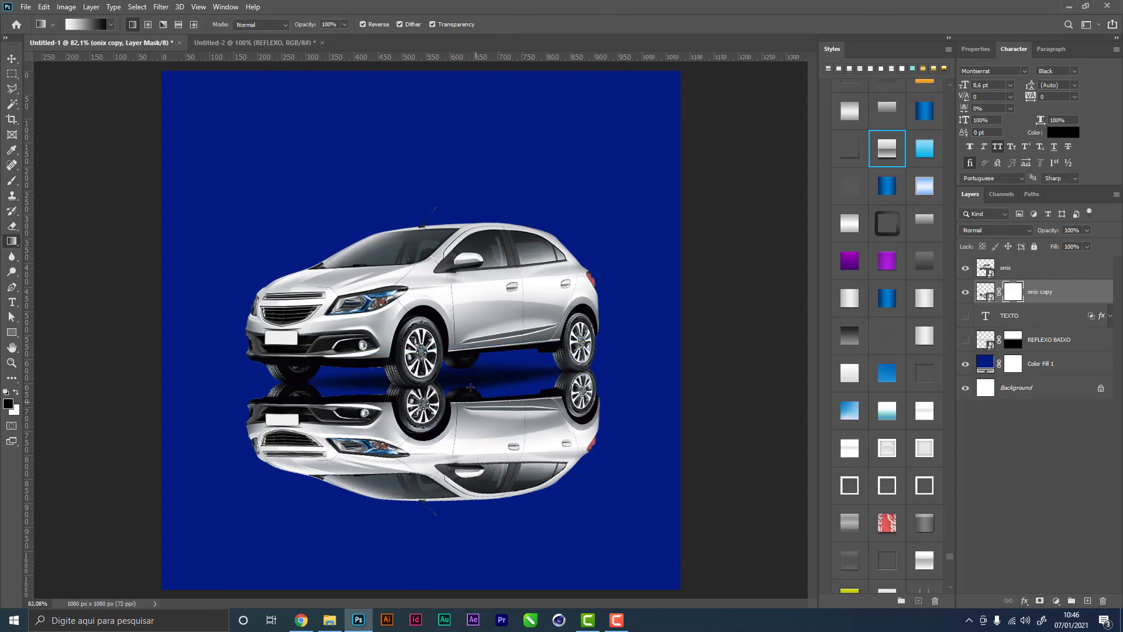
pyautogui.moveTo(422, 331); pyautogui.dragTo(422, 435)
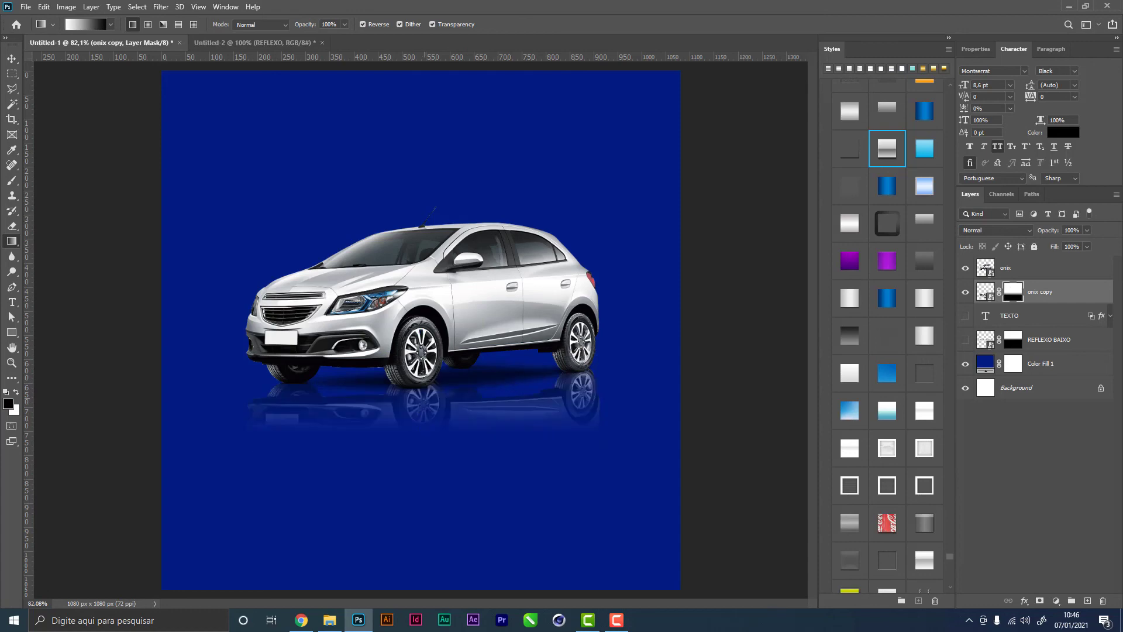
pyautogui.moveTo(419, 308); pyautogui.dragTo(421, 411)
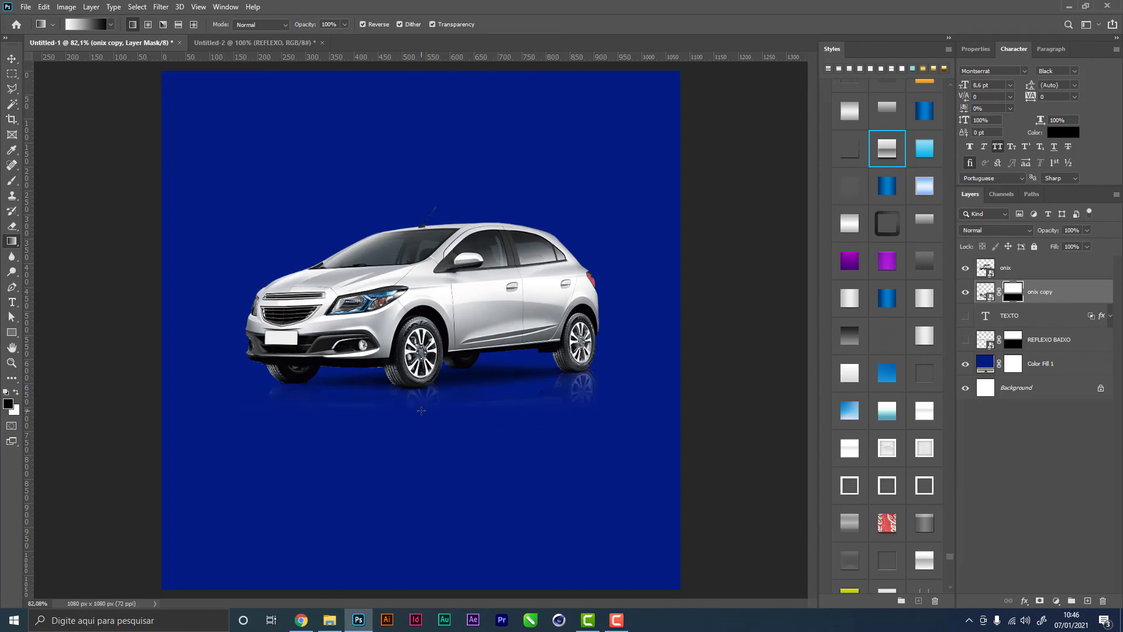
pyautogui.moveTo(414, 295); pyautogui.dragTo(414, 444)
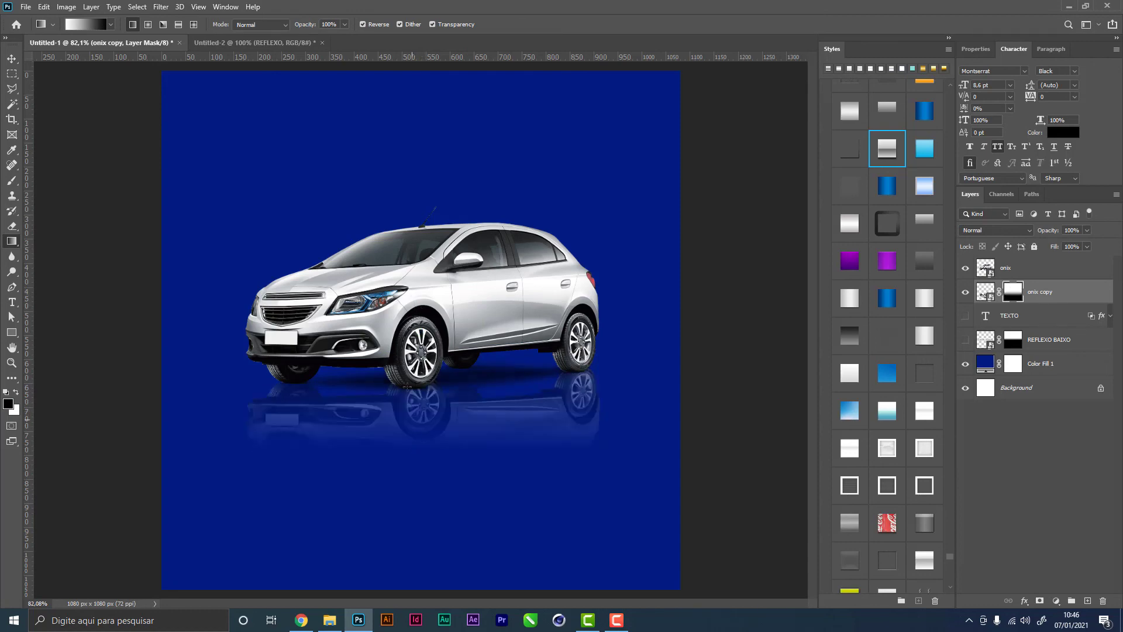
pyautogui.moveTo(414, 277); pyautogui.dragTo(412, 447)
pyautogui.moveTo(393, 280); pyautogui.dragTo(405, 434)
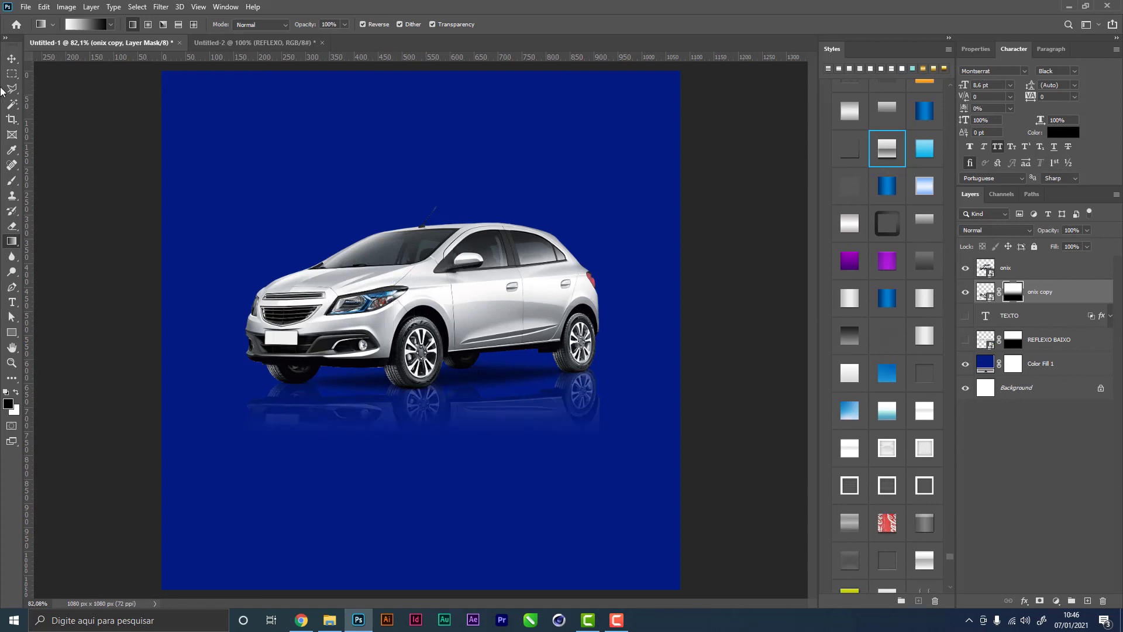
pyautogui.press('z')
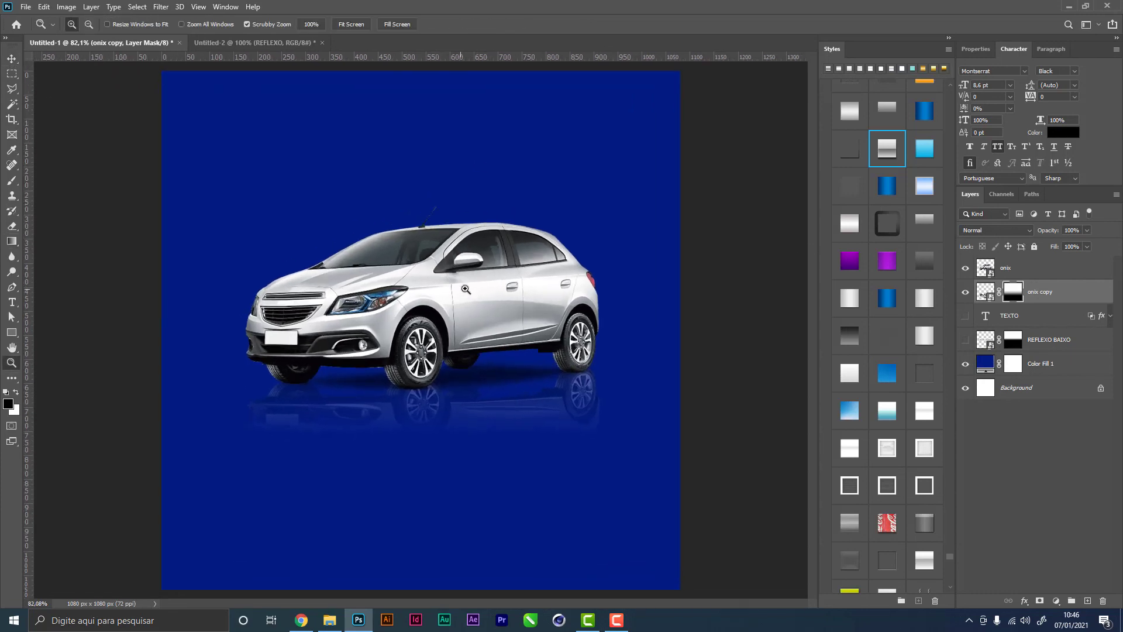
pyautogui.click(985, 288)
# Lower the onix copy layer's opacity to 73%
pyautogui.click(1086, 230)
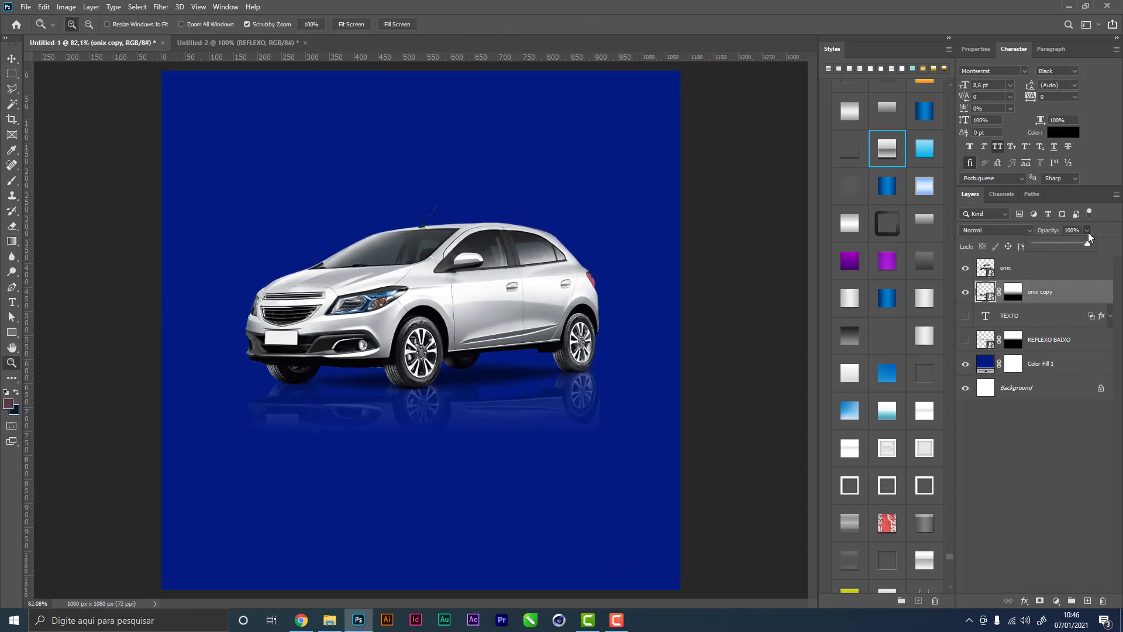
pyautogui.moveTo(1072, 245); pyautogui.dragTo(1070, 245)
pyautogui.click(12, 59)
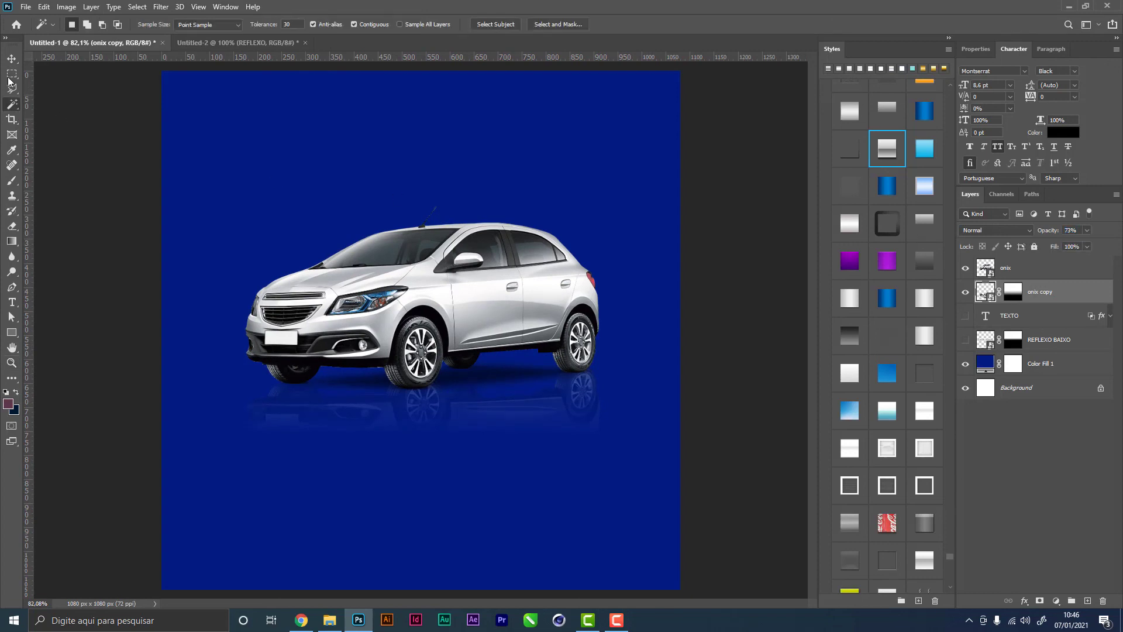